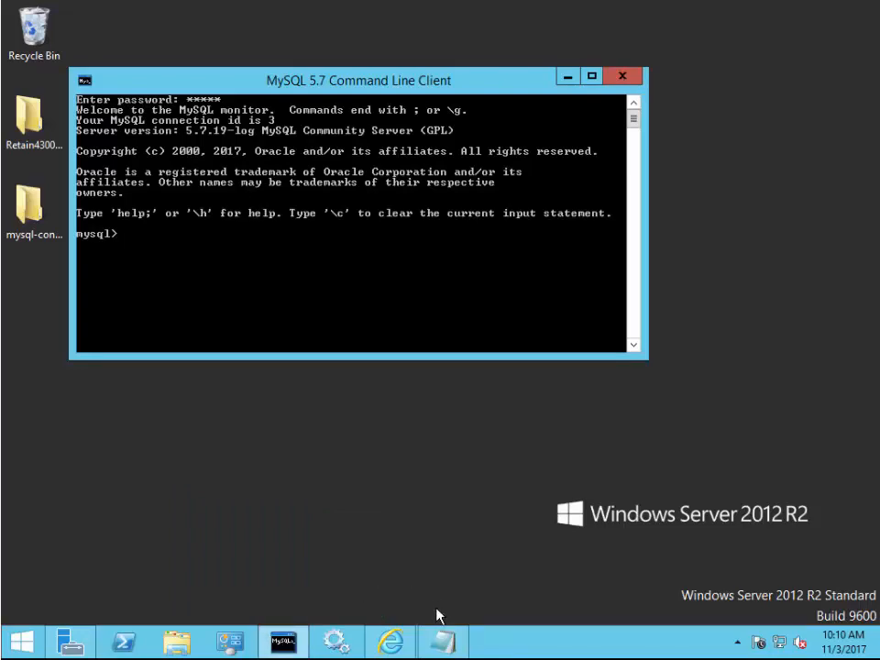
# Run the CREATE DATABASE statement for the utf8 retain database at the mysql prompt
pyautogui.click(438, 637)
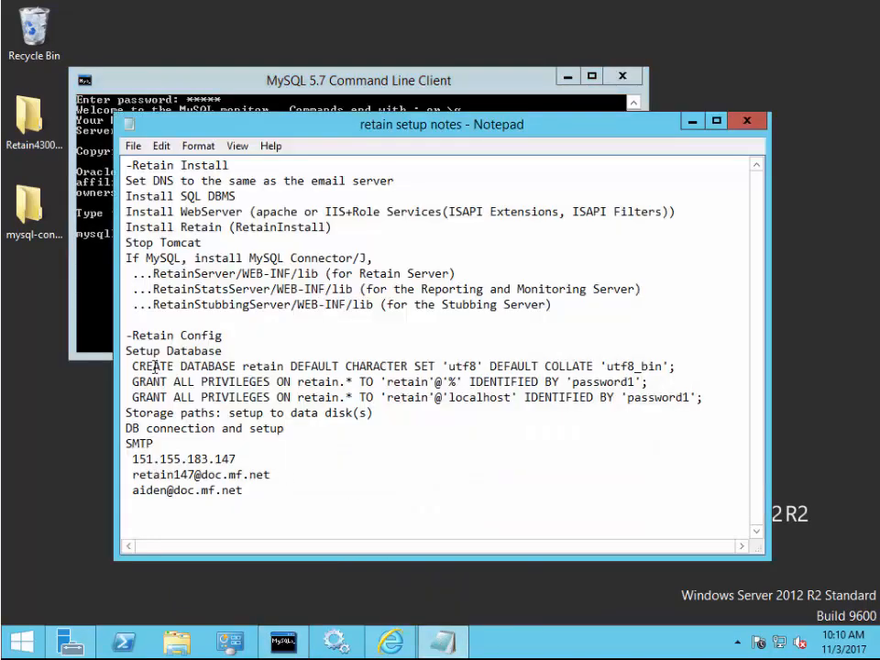
pyautogui.moveTo(132, 366); pyautogui.dragTo(674, 366)
pyautogui.hotkey('ctrl', 'c')
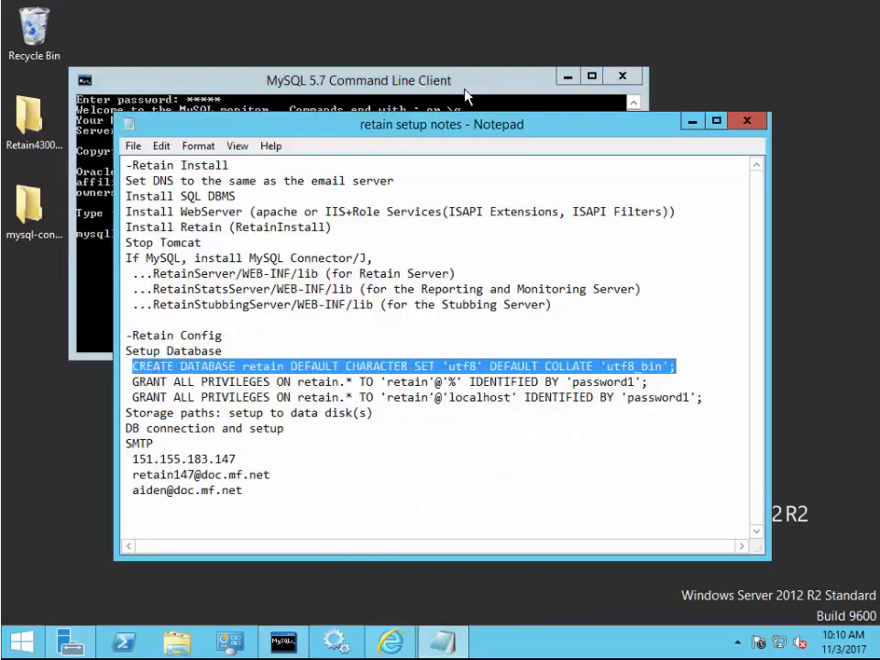
pyautogui.click(349, 73)
pyautogui.hotkey('ctrl', 'v')
pyautogui.press('BackSpace')
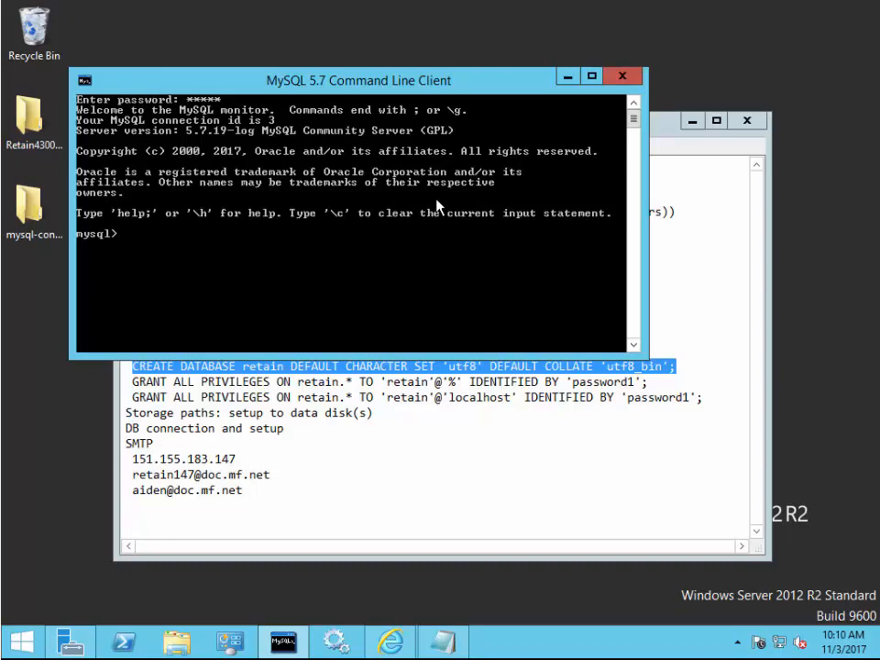
pyautogui.rightClick(220, 240)
pyautogui.click(248, 288)
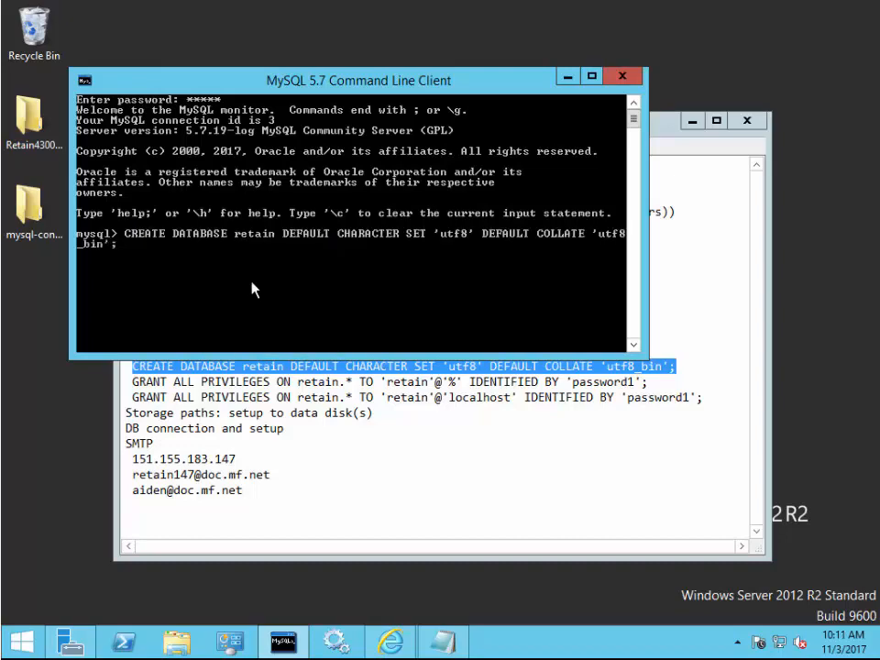
pyautogui.press('Return')
# Grant the retain user full privileges from any host
pyautogui.click(134, 379)
pyautogui.moveTo(134, 379); pyautogui.dragTo(652, 379)
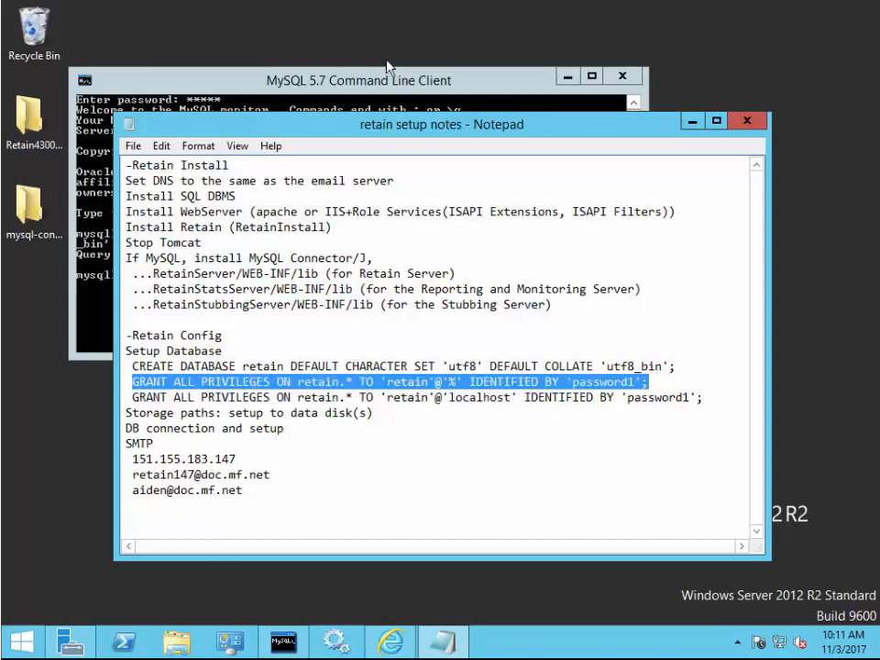
pyautogui.click(192, 280)
pyautogui.rightClick(186, 277)
pyautogui.click(229, 325)
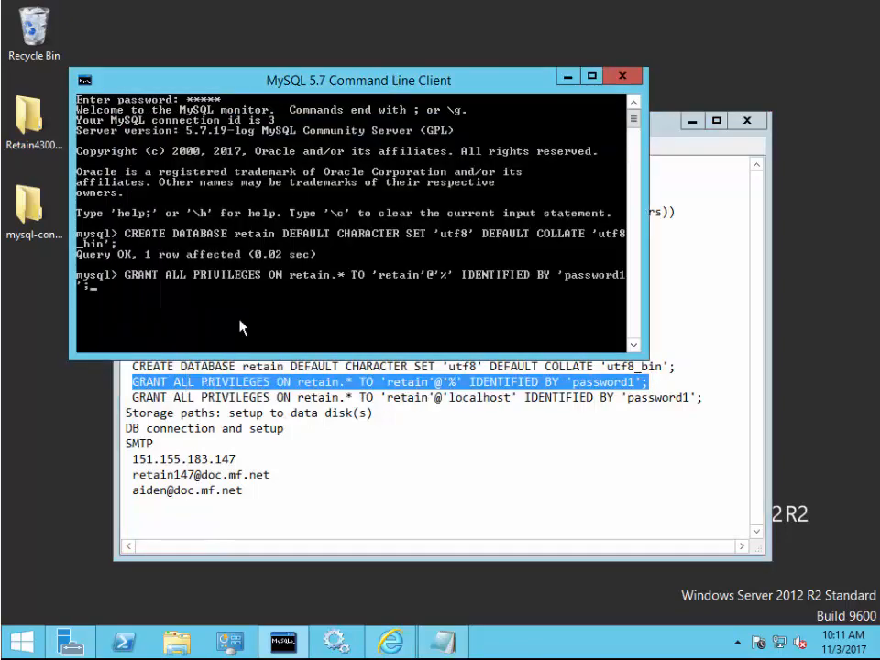
pyautogui.press('Return')
# Grant the retain user full privileges from localhost, then exit the MySQL client
pyautogui.click(241, 413)
pyautogui.moveTo(133, 397); pyautogui.dragTo(703, 398)
pyautogui.rightClick(634, 399)
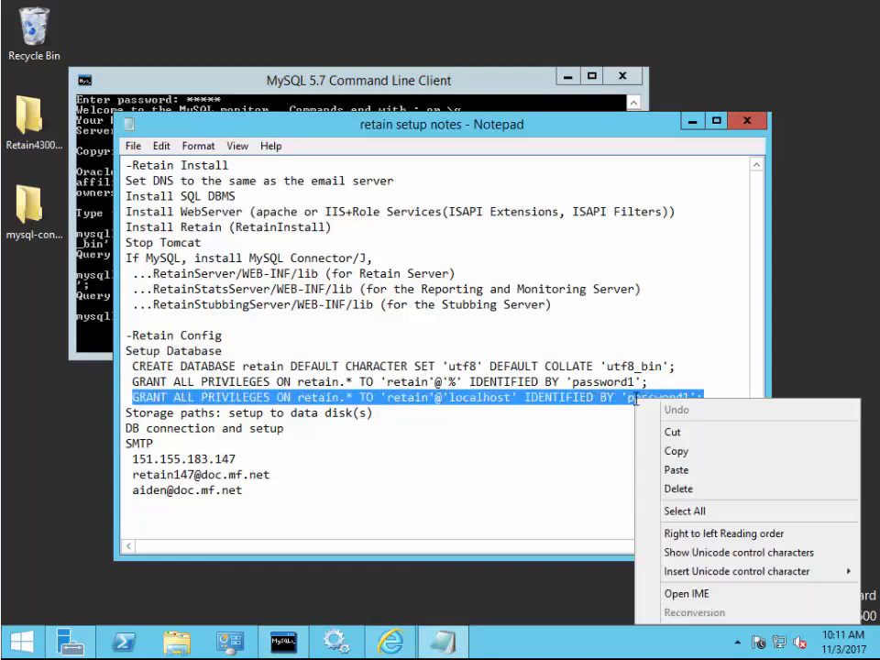
pyautogui.click(690, 453)
pyautogui.click(448, 82)
pyautogui.rightClick(232, 308)
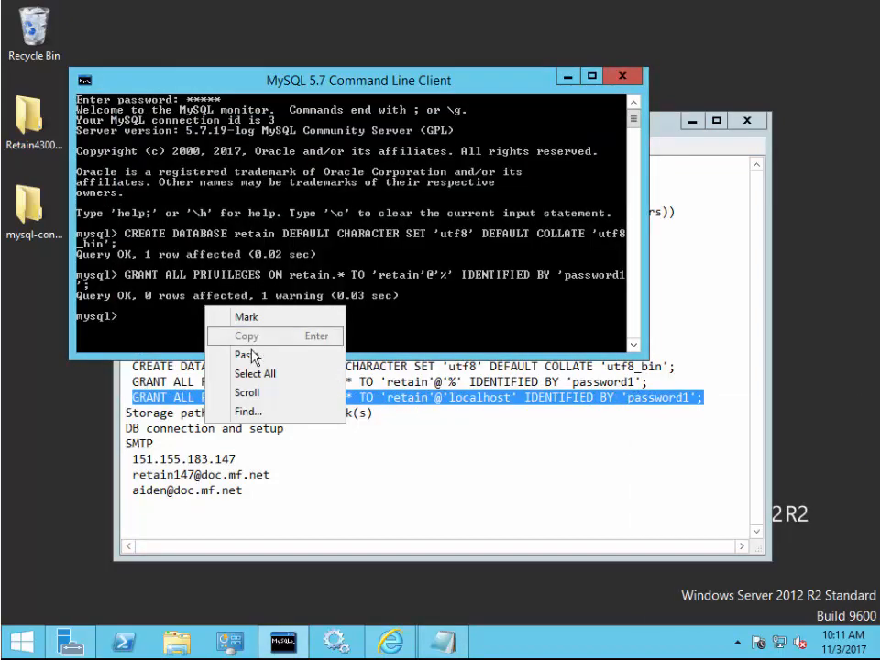
pyautogui.click(257, 357)
pyautogui.press('Return')
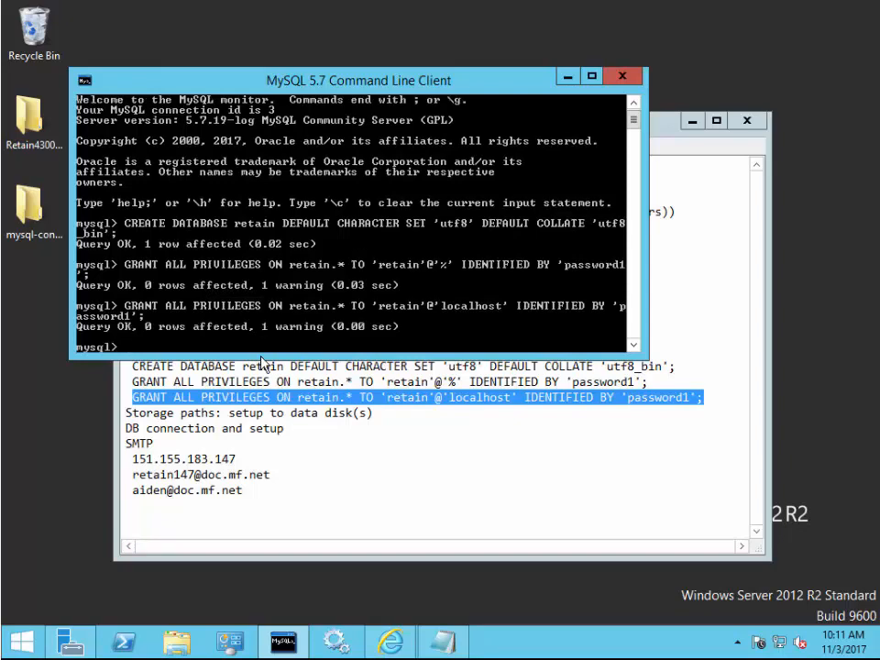
pyautogui.write('exit;')
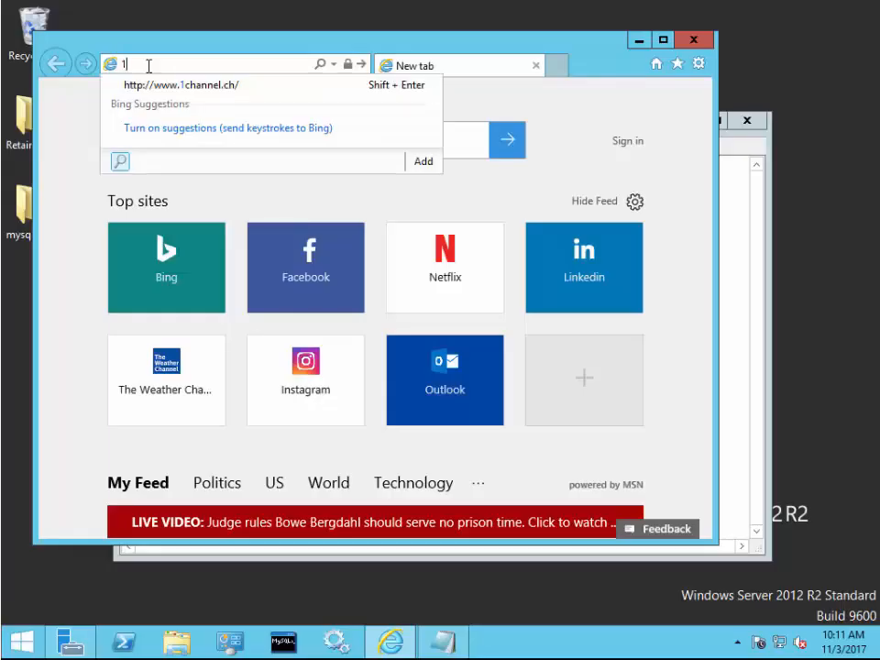
# Load 151.155.183.141/RetainServer in Internet Explorer's address bar
pyautogui.write('51.155.')
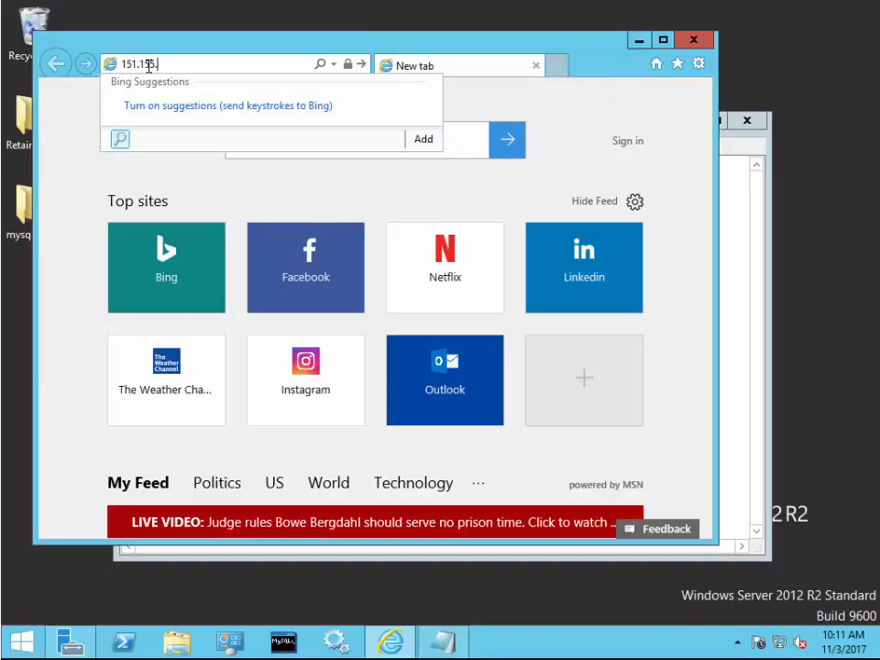
pyautogui.write('183.141/Retain')
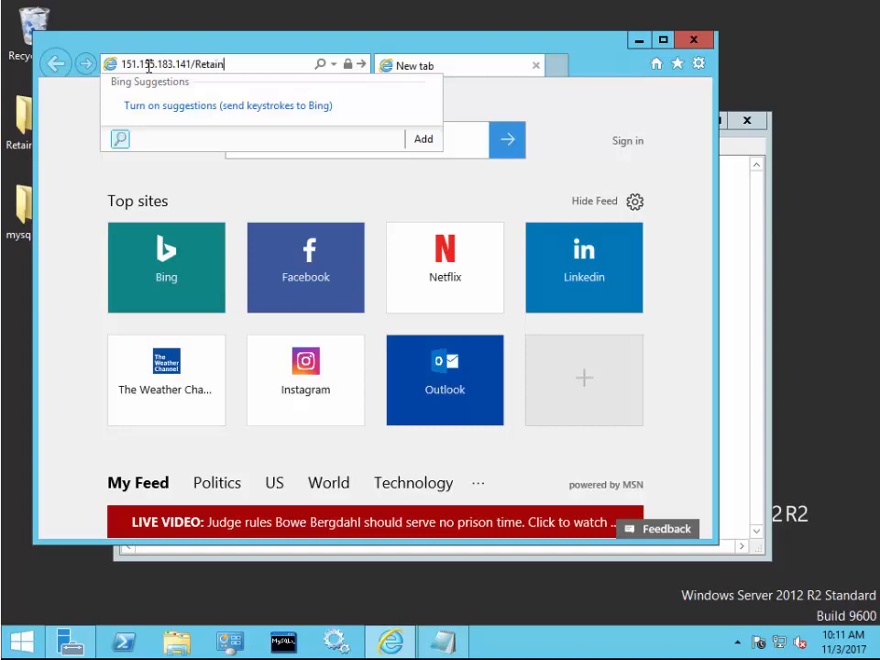
pyautogui.write('Server')
pyautogui.press('Return')
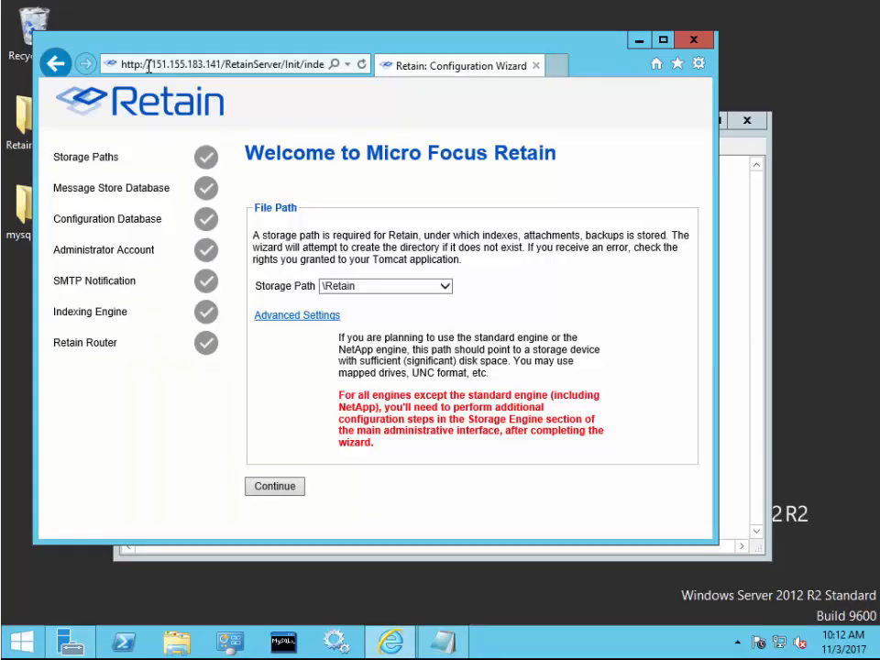
pyautogui.click(308, 316)
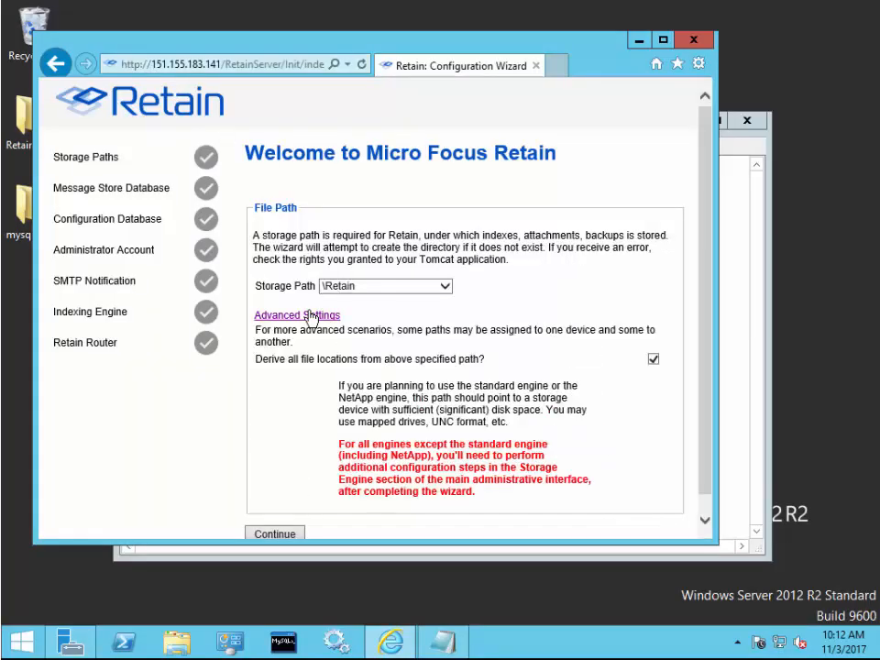
pyautogui.click(652, 359)
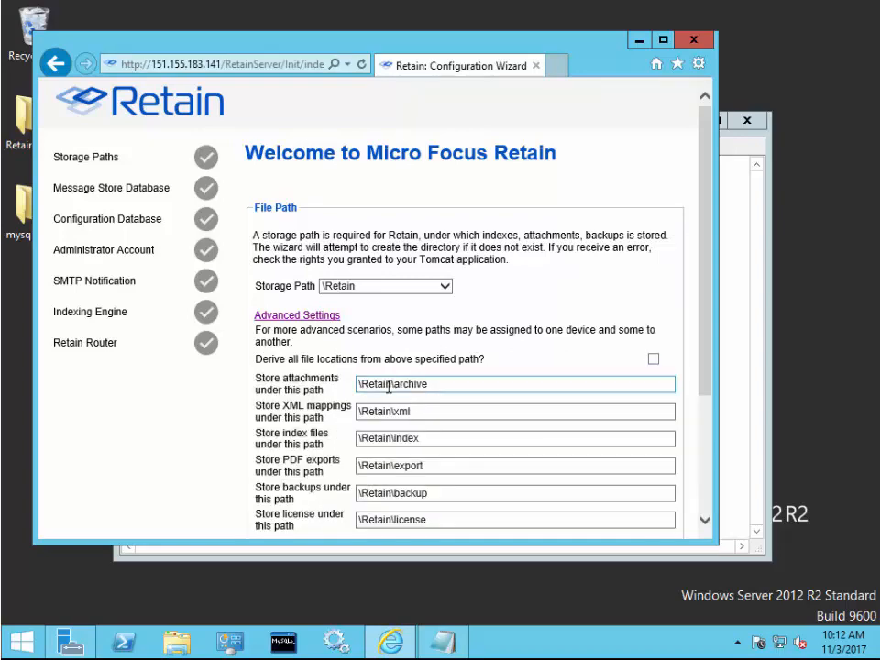
pyautogui.scroll(-3, 389, 385)
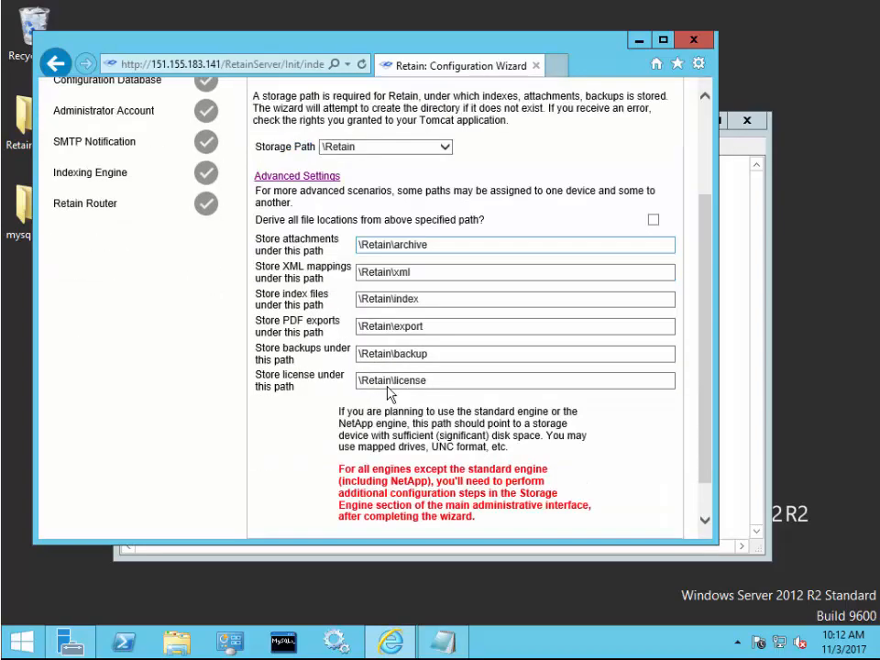
pyautogui.click(362, 245)
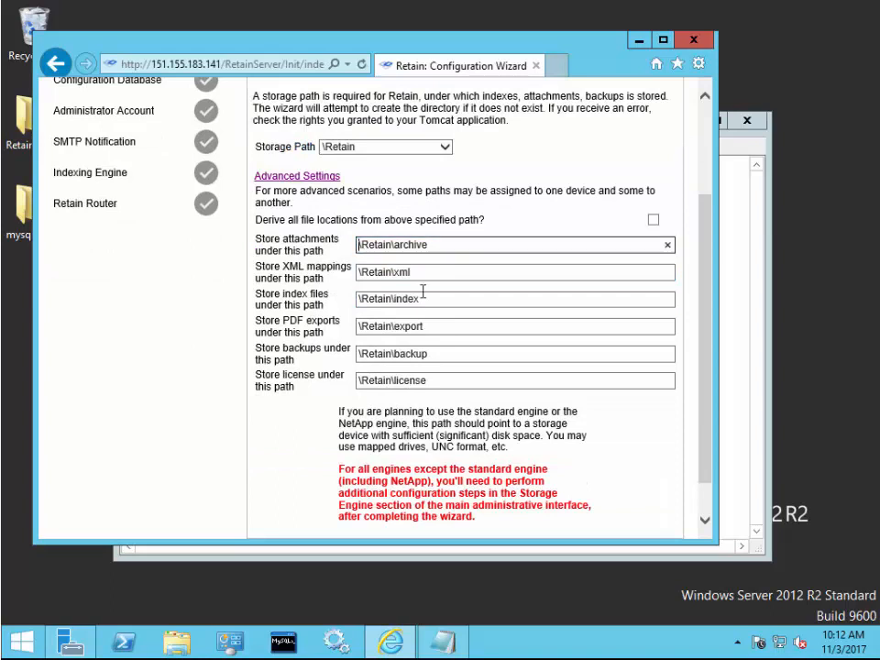
pyautogui.write('E:')
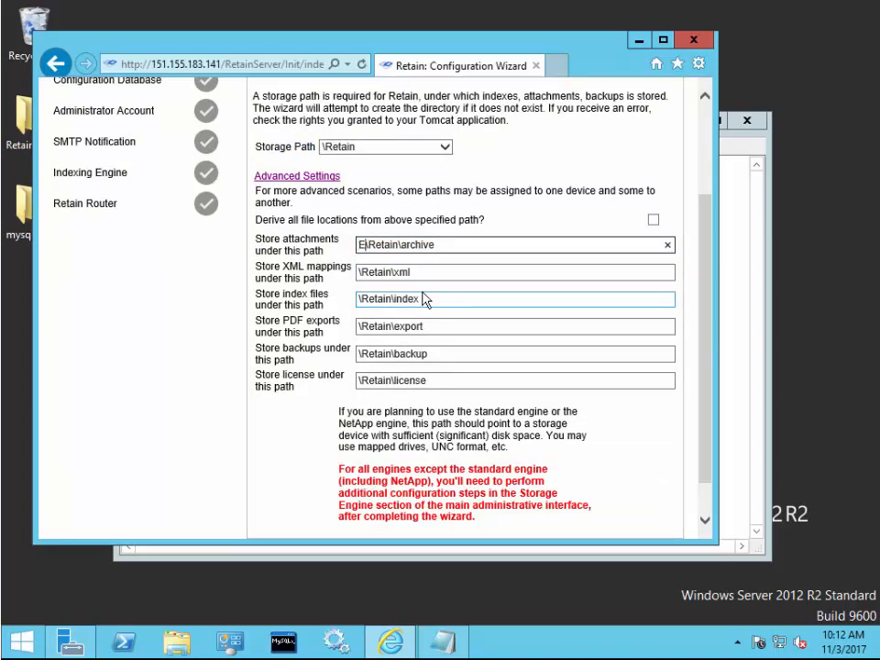
pyautogui.click(358, 302)
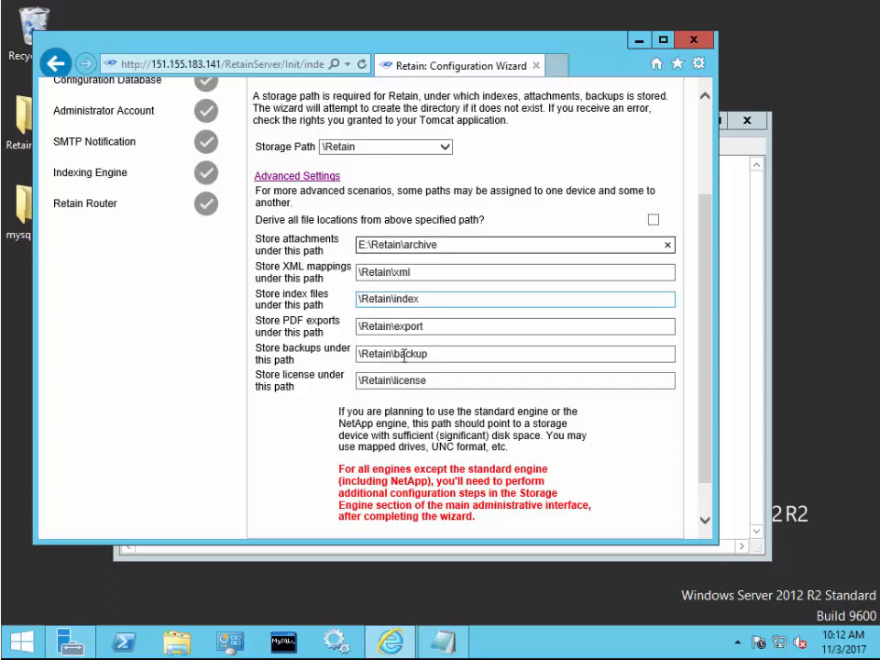
pyautogui.write('F:')
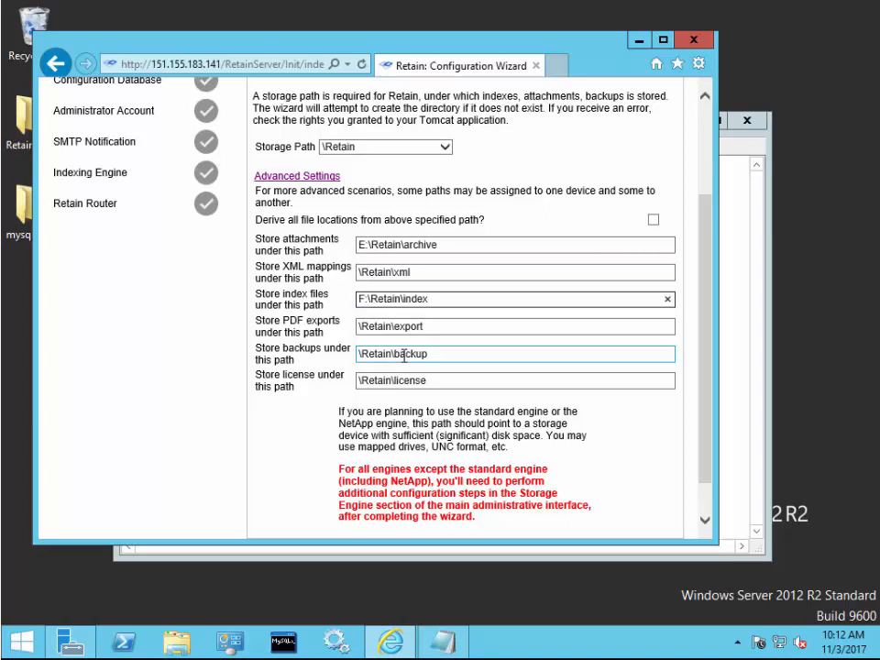
pyautogui.press('BackSpace')
pyautogui.press('BackSpace')
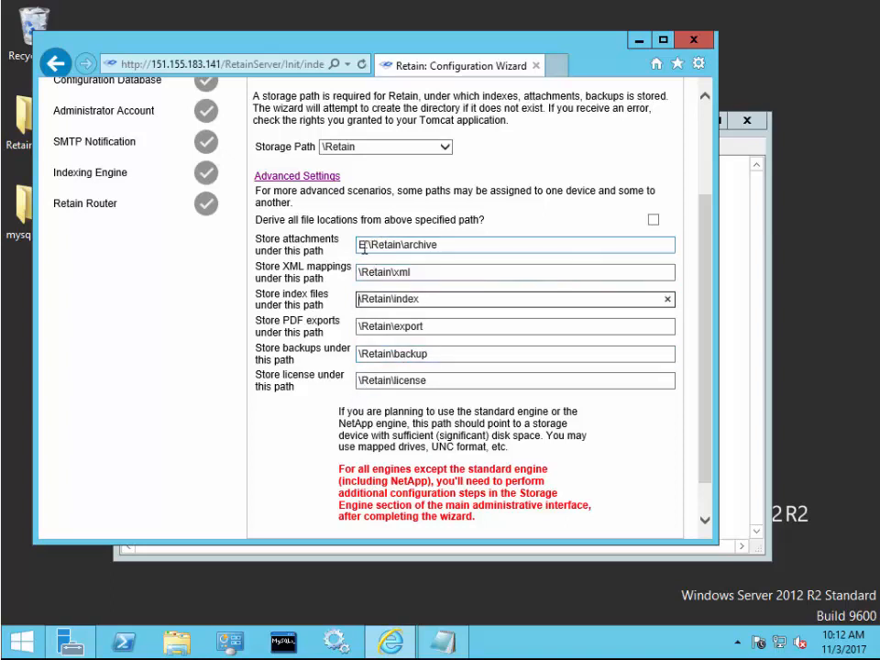
pyautogui.click(362, 246)
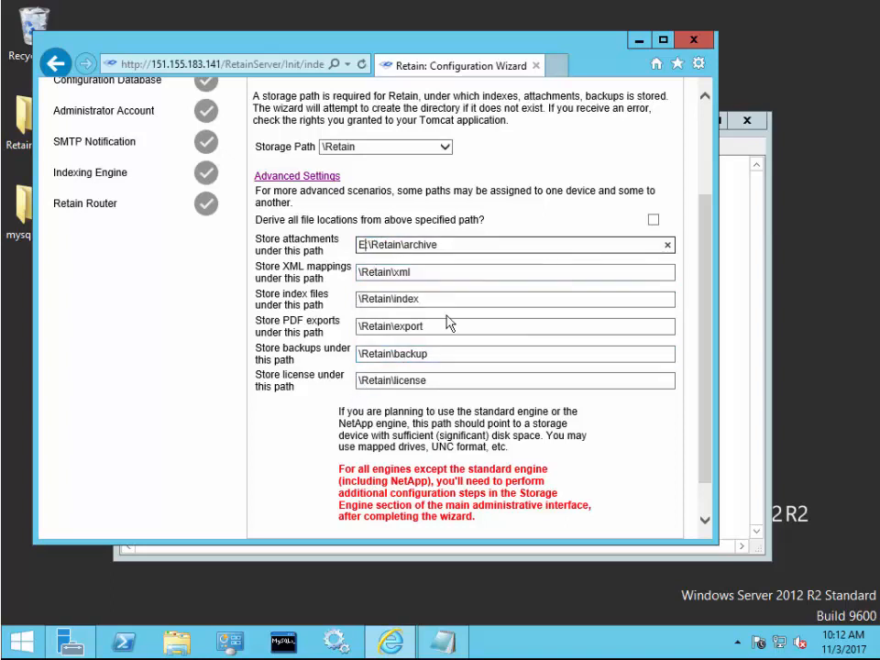
pyautogui.press('BackSpace')
pyautogui.scroll(-1, 448, 316)
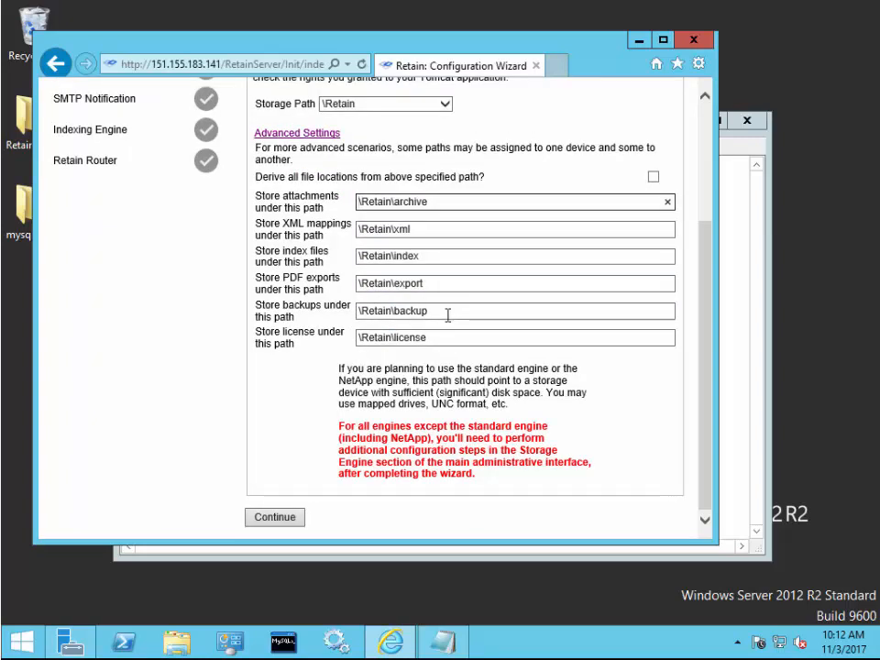
pyautogui.scroll(3, 448, 314)
pyautogui.click(654, 315)
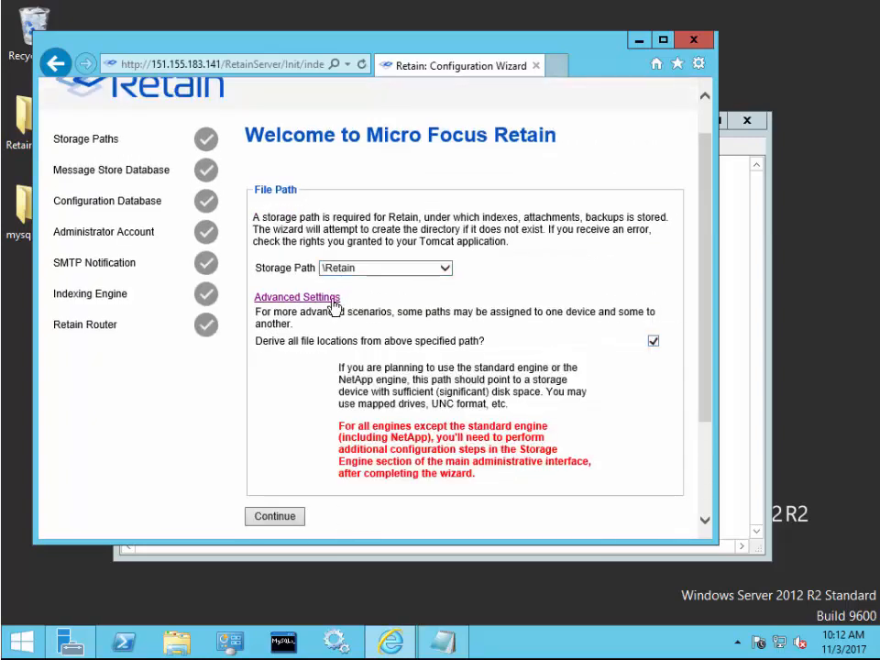
pyautogui.click(328, 301)
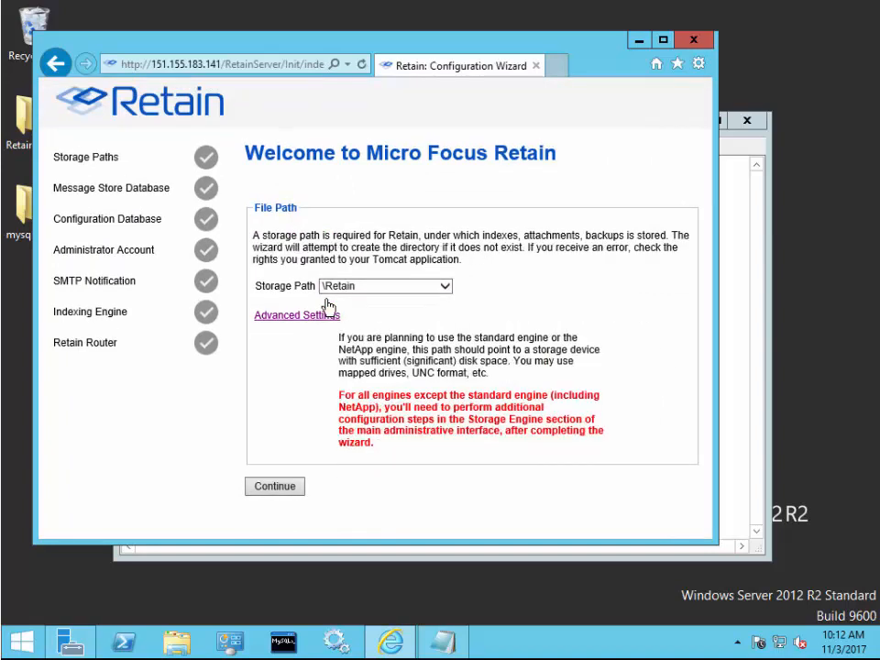
# Accept the \Retain storage path and set the DB Username to retain
pyautogui.click(289, 489)
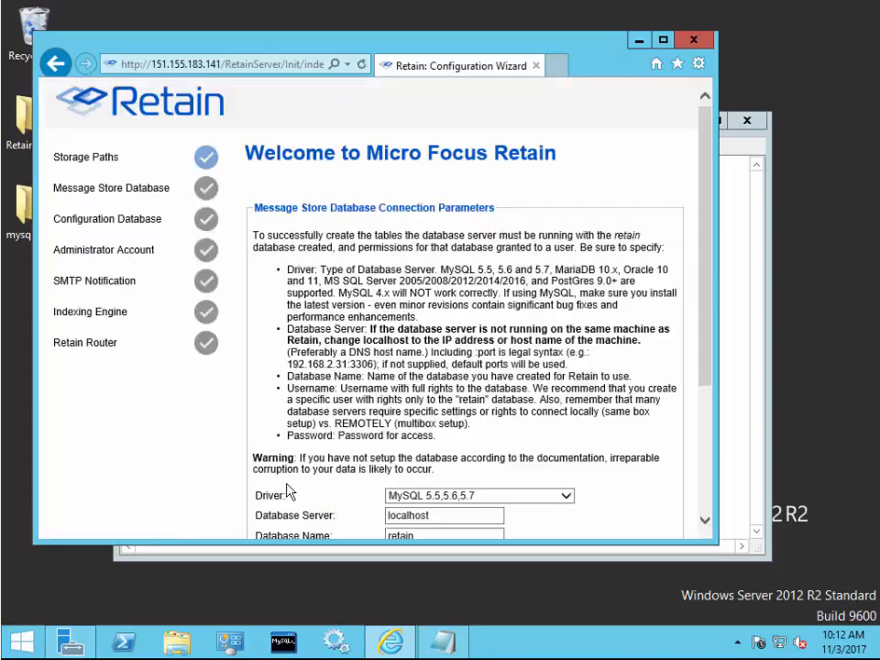
pyautogui.scroll(-3, 289, 492)
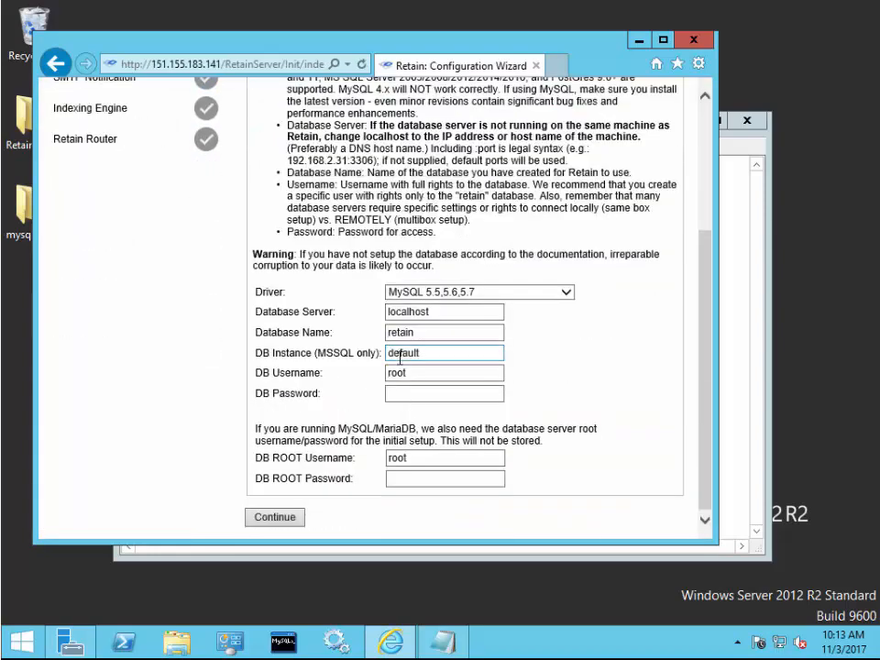
pyautogui.click(408, 392)
pyautogui.write('•••••')
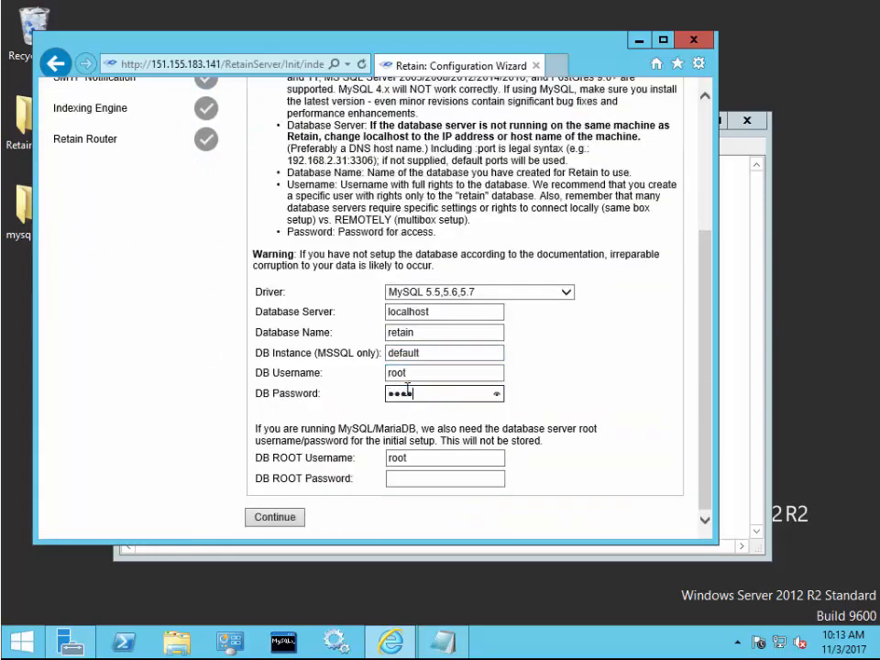
pyautogui.moveTo(419, 372); pyautogui.dragTo(372, 372)
pyautogui.write('retain')
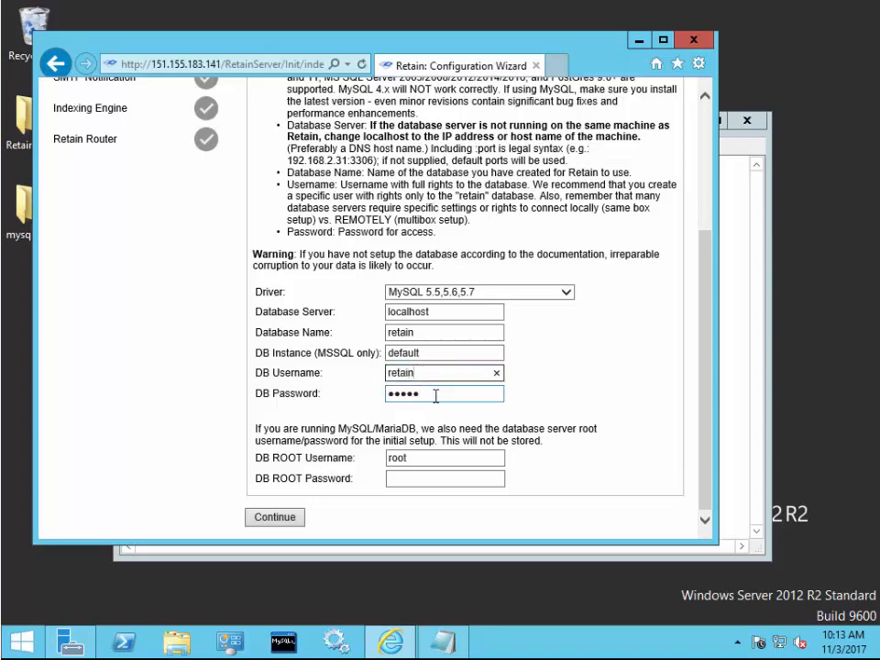
# Enter the DB password and root password, then submit the database connection
pyautogui.moveTo(437, 395); pyautogui.dragTo(315, 399)
pyautogui.write('•')
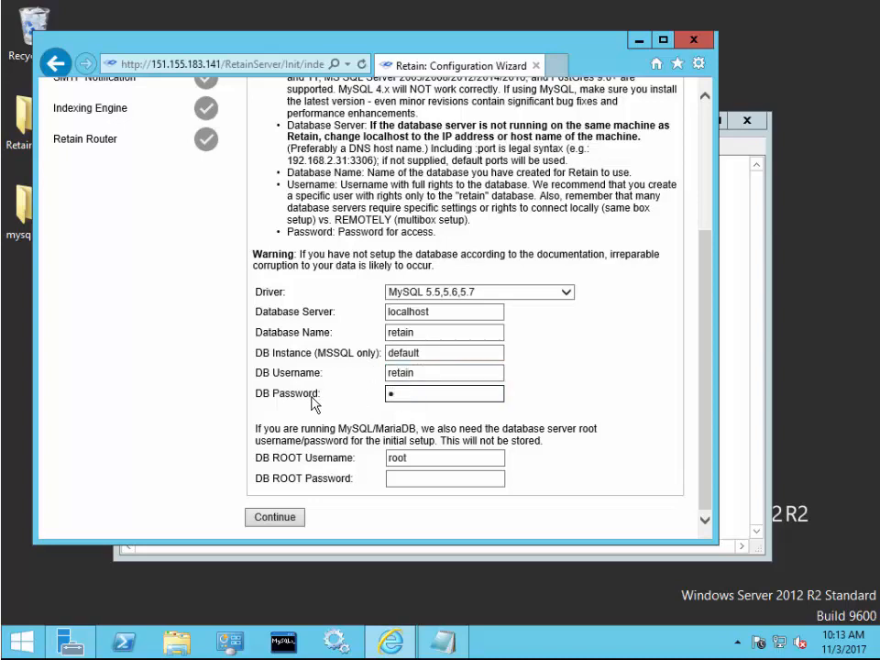
pyautogui.press('BackSpace')
pyautogui.write('••')
pyautogui.press('BackSpace')
pyautogui.press('BackSpace')
pyautogui.write('••••••••••')
pyautogui.press('Tab')
pyautogui.press('Tab')
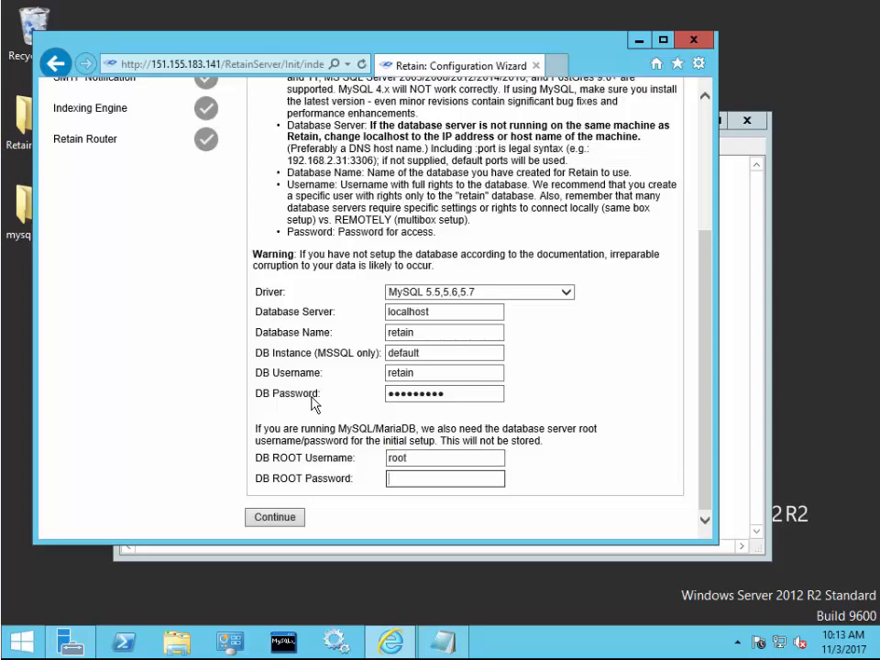
pyautogui.write('•••••')
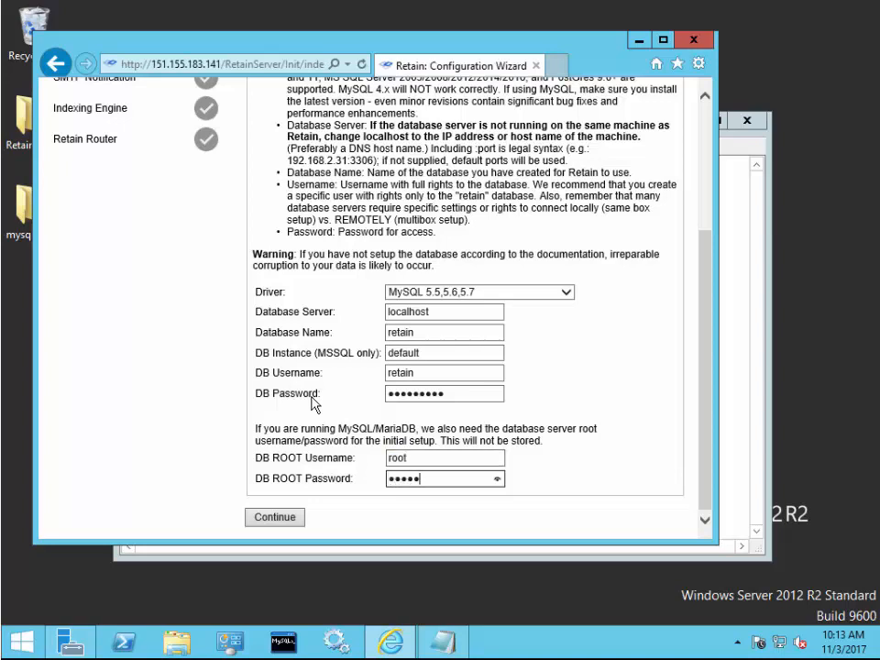
pyautogui.click(288, 520)
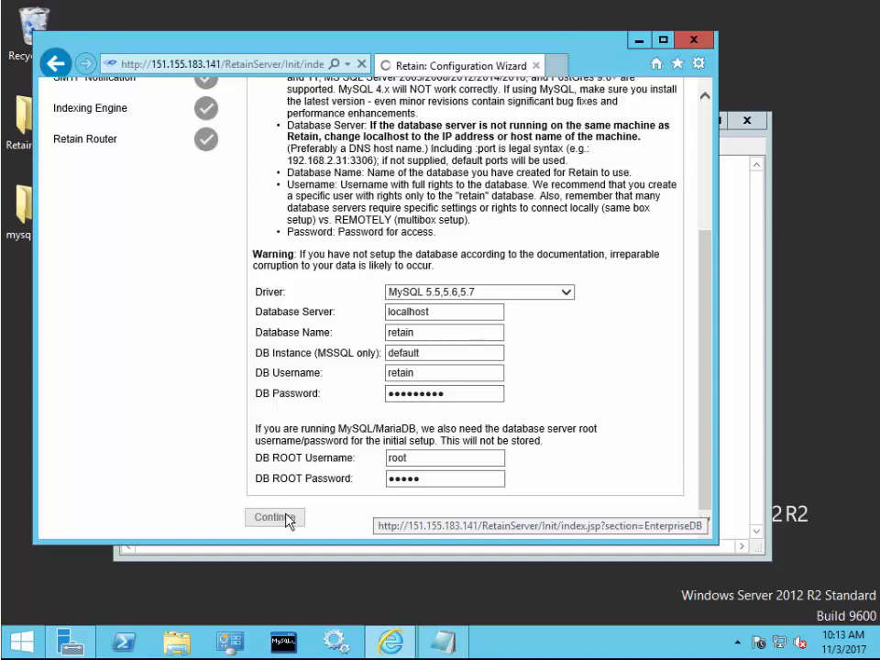
# Accept the configuration database, then enter and confirm the admin account's password
pyautogui.scroll(-3, 410, 272)
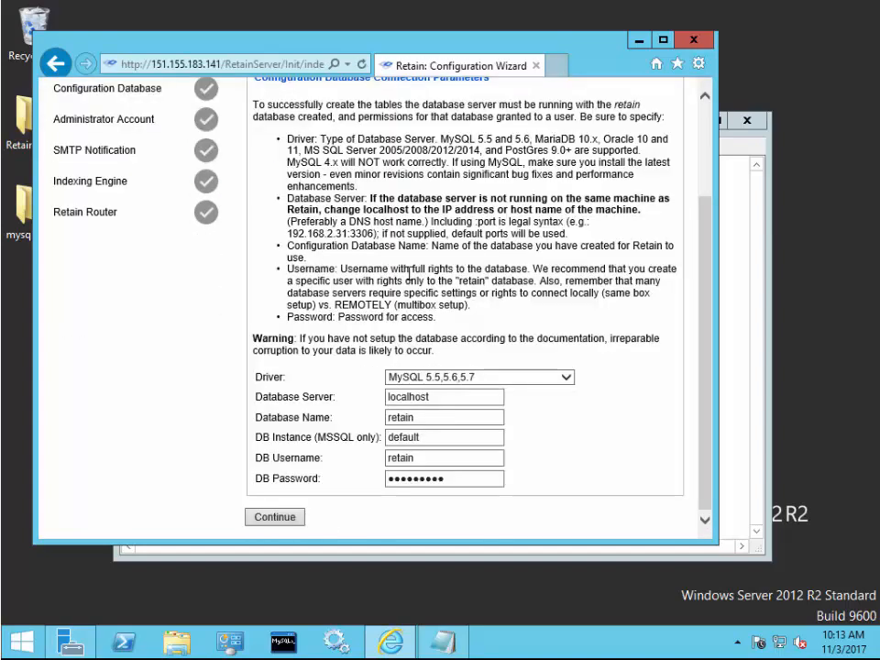
pyautogui.click(275, 519)
pyautogui.click(364, 347)
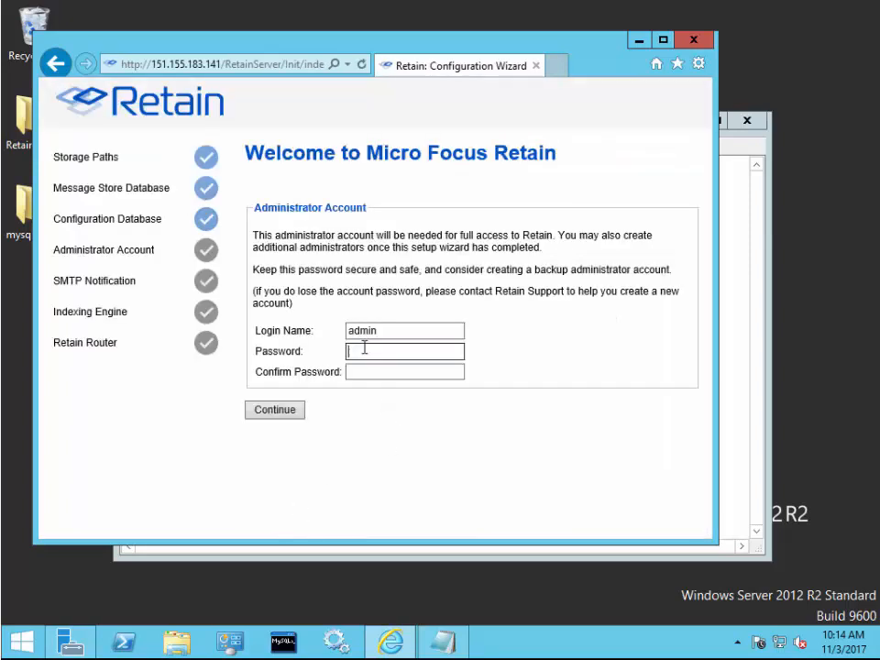
pyautogui.write('**********')
pyautogui.press('Tab')
pyautogui.write('*********')
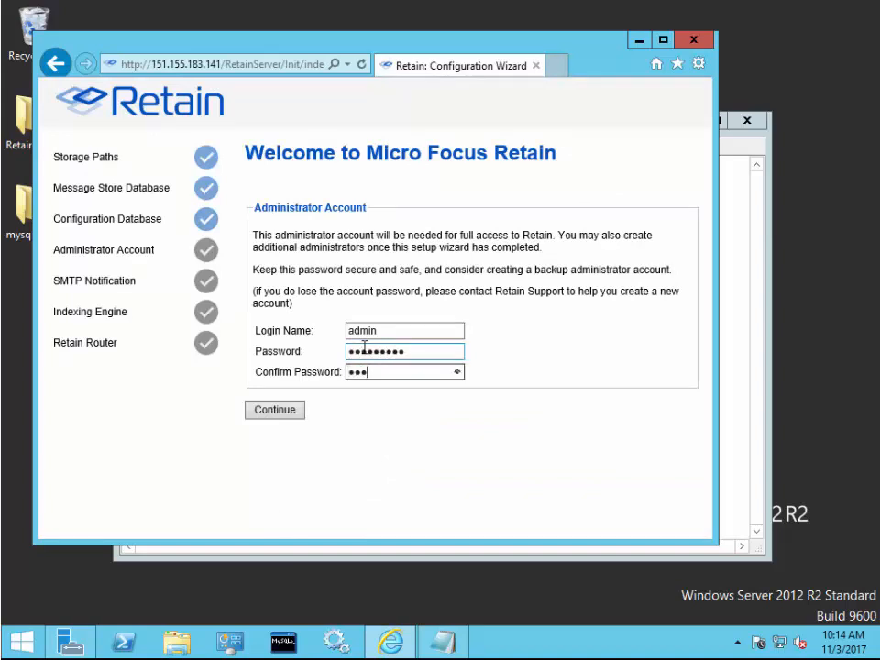
pyautogui.click(293, 410)
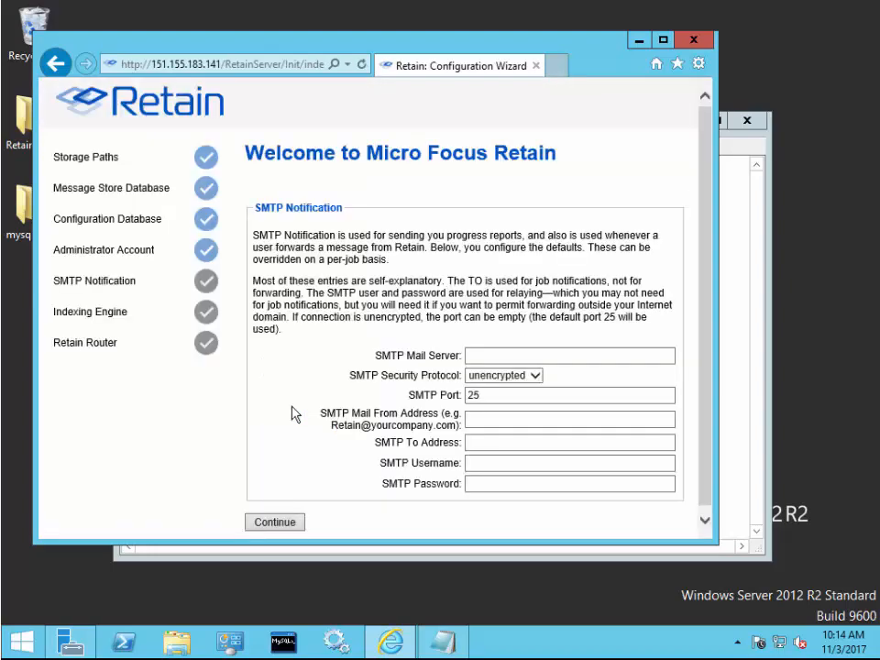
# Paste mail server 151.155.183.147 from the notes into the SMTP server field
pyautogui.click(740, 399)
pyautogui.doubleClick(145, 459)
pyautogui.hotkey('ctrl', 'c')
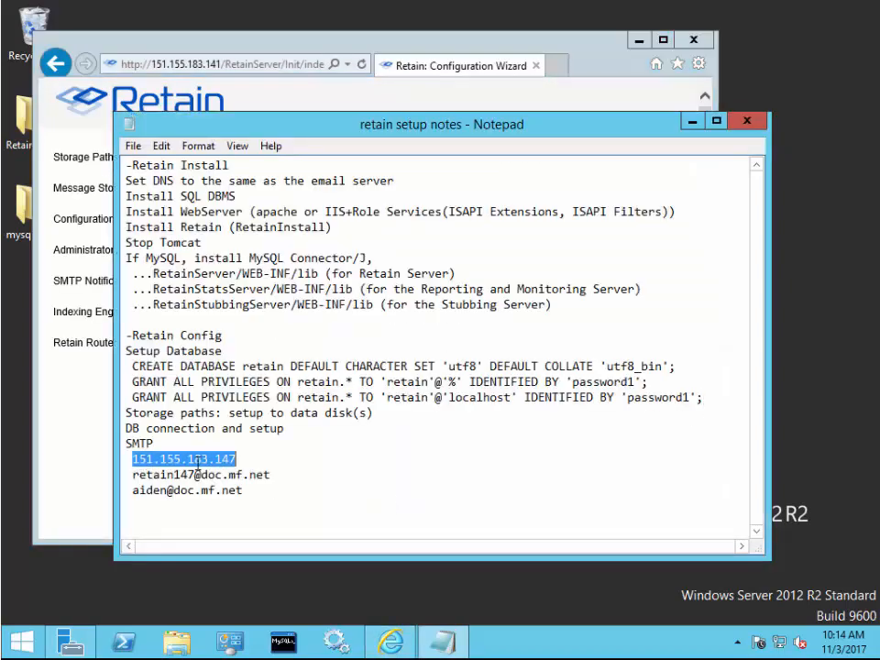
pyautogui.click(69, 420)
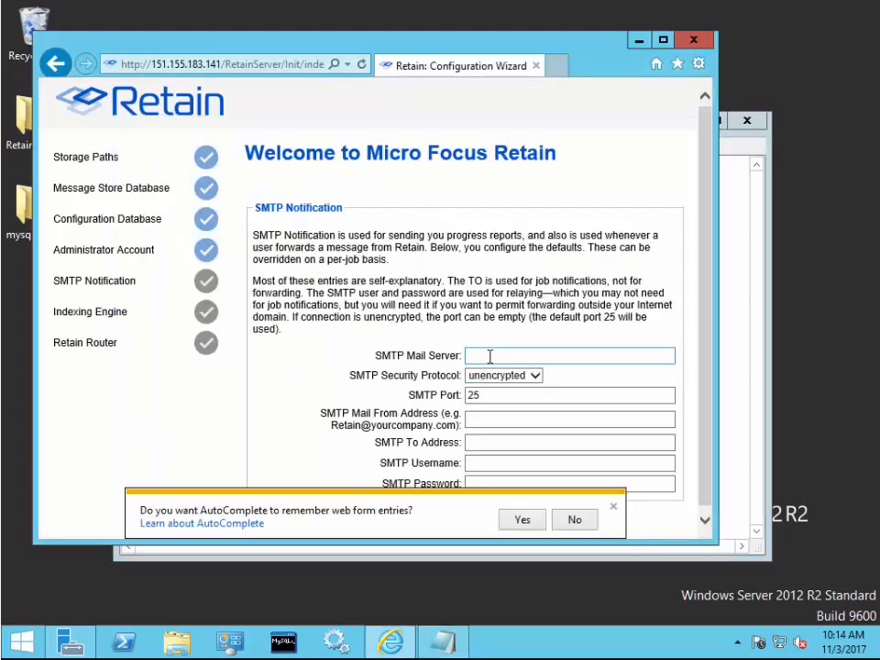
pyautogui.click(519, 356)
pyautogui.hotkey('ctrl', 'v')
pyautogui.click(613, 507)
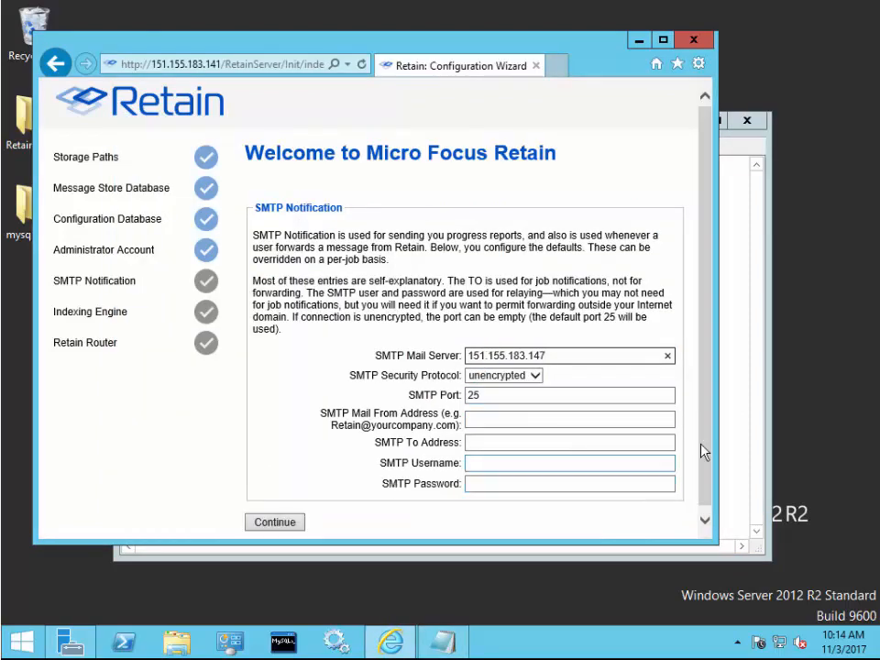
# Paste the Retain sender address from the notes into the Mail From field
pyautogui.click(738, 418)
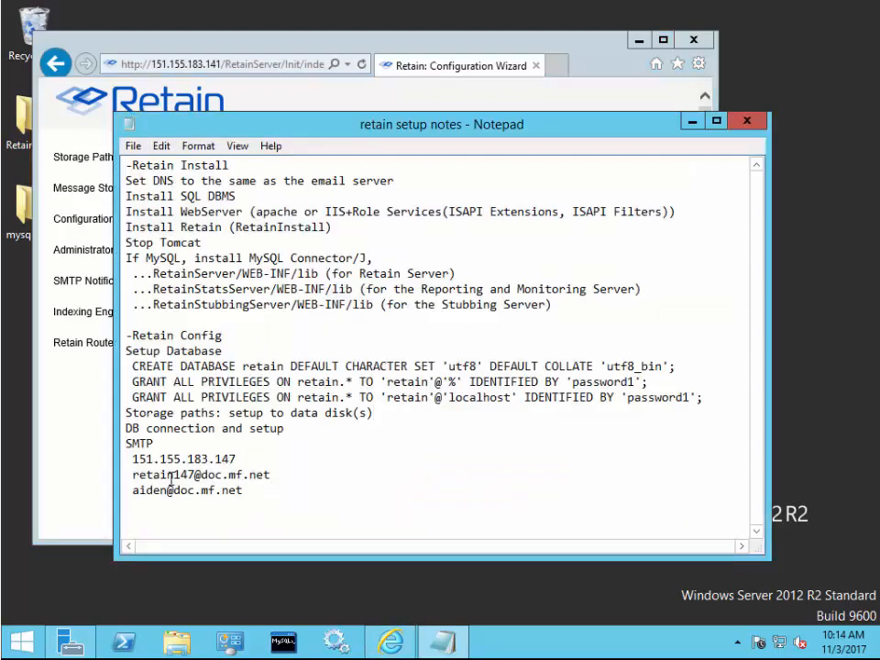
pyautogui.doubleClick(163, 474)
pyautogui.hotkey('ctrl', 'c')
pyautogui.click(49, 321)
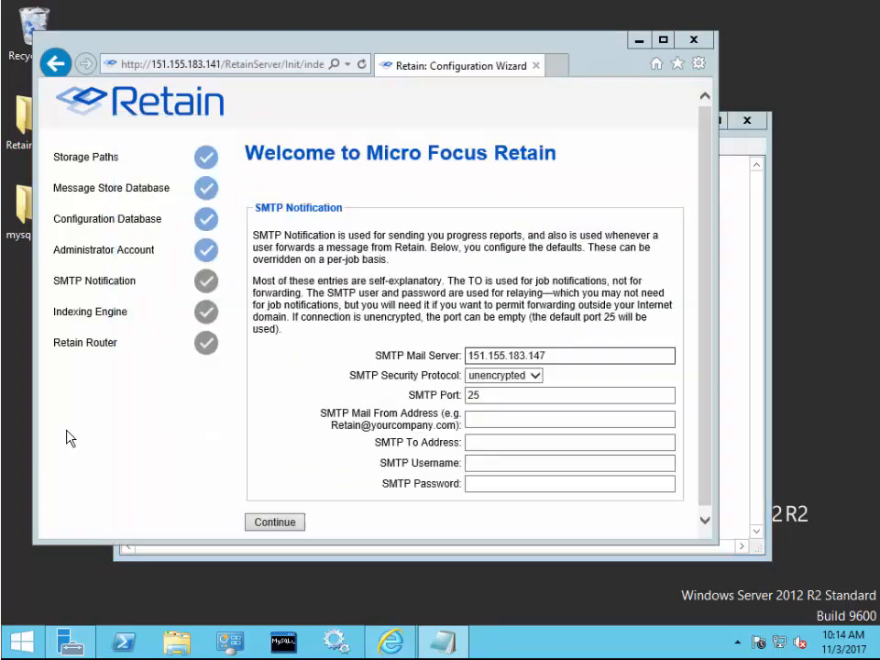
pyautogui.click(522, 420)
pyautogui.hotkey('ctrl', 'v')
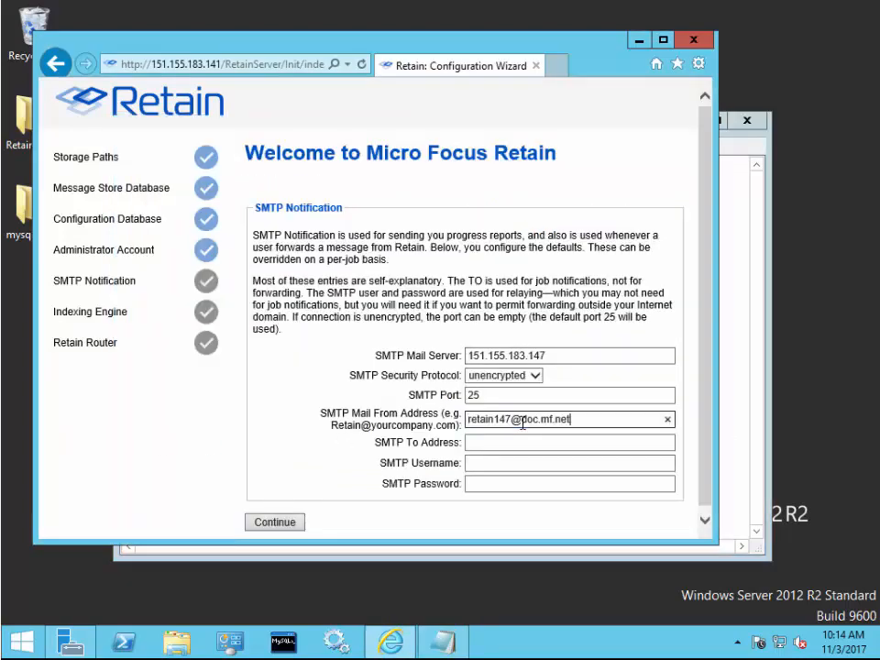
# Paste the recipient address into the To Address field and submit the SMTP settings
pyautogui.click(729, 453)
pyautogui.doubleClick(154, 492)
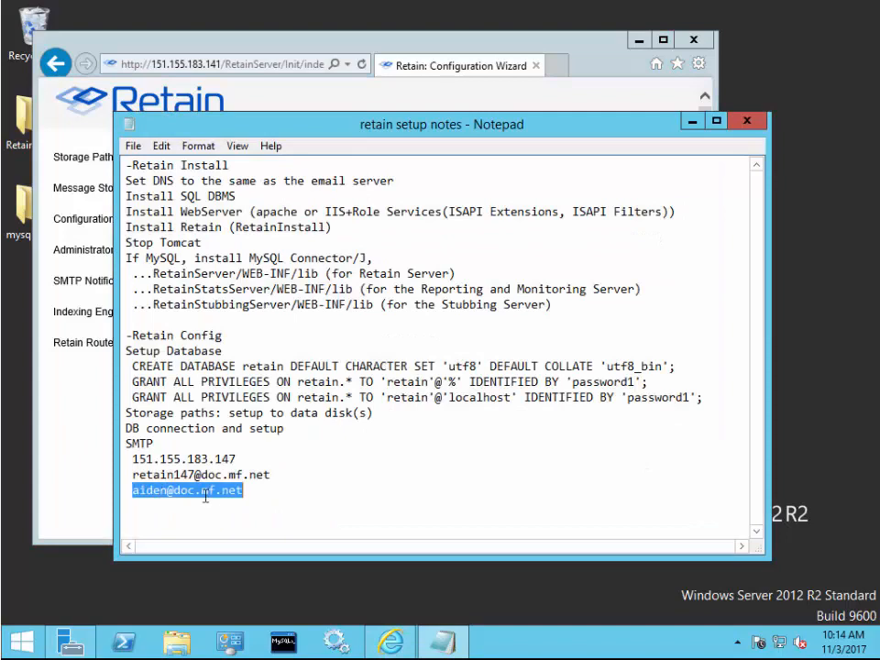
pyautogui.click(65, 465)
pyautogui.click(523, 460)
pyautogui.click(503, 441)
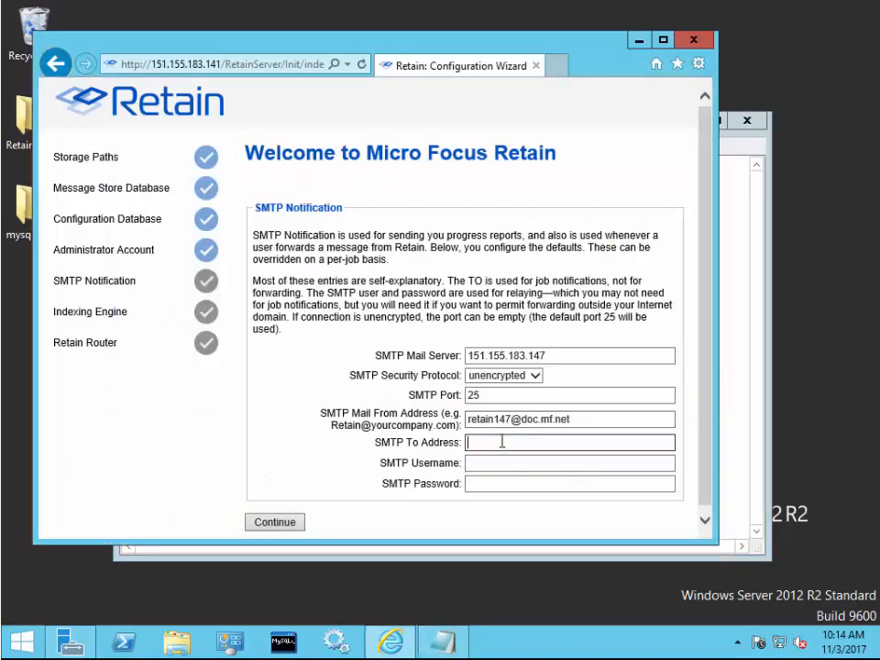
pyautogui.hotkey('ctrl', 'v')
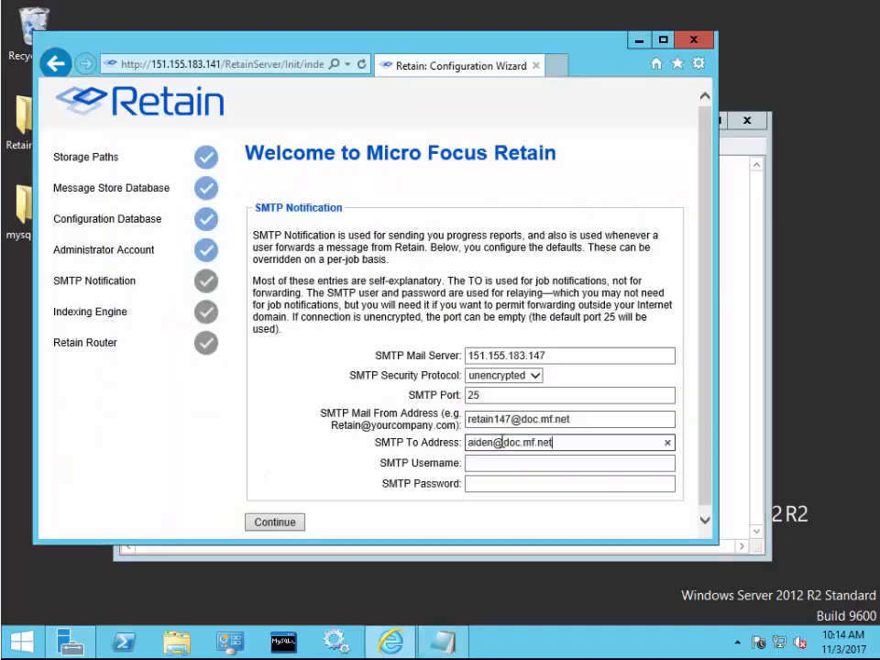
pyautogui.click(284, 524)
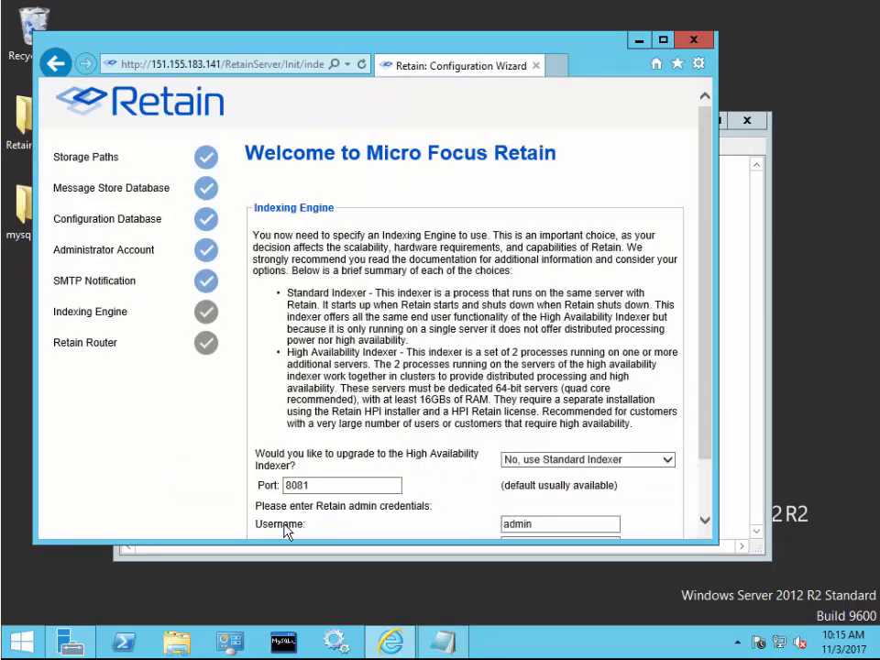
# Enter the admin password, keep 'No, use Standard Indexer' on port 8081, and submit
pyautogui.scroll(-1, 305, 328)
pyautogui.click(519, 475)
pyautogui.write('*********')
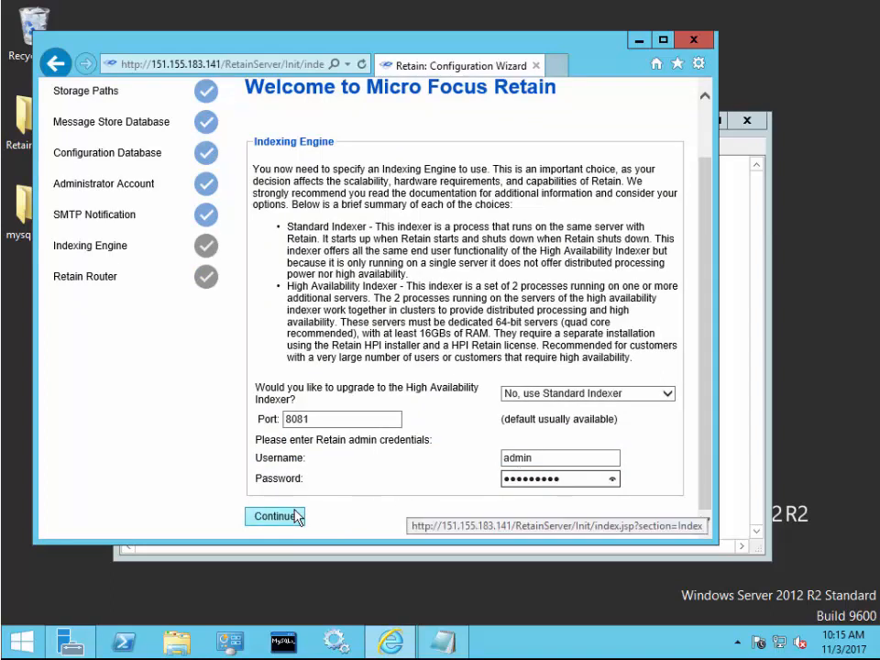
pyautogui.click(563, 393)
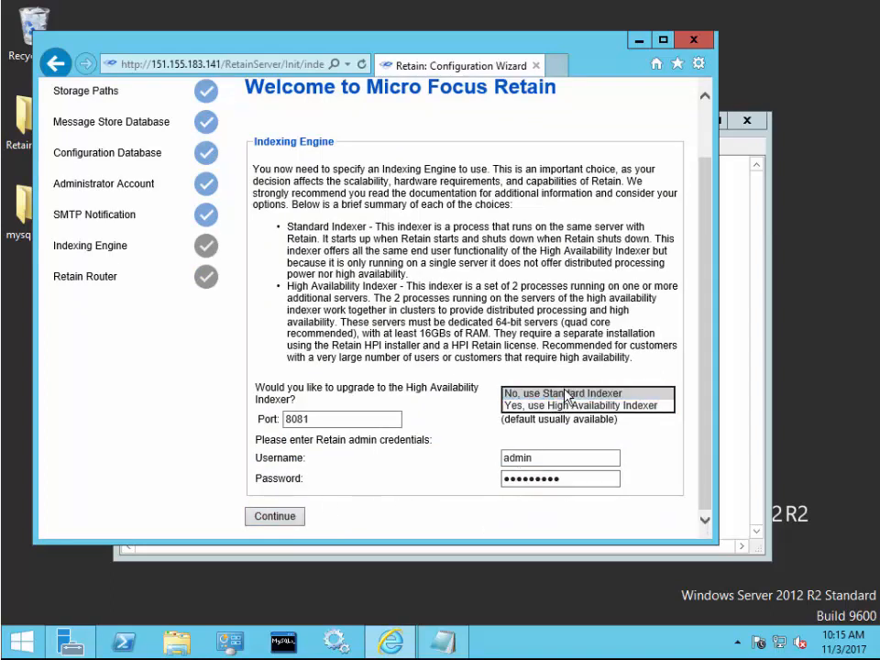
pyautogui.click(567, 394)
pyautogui.click(297, 515)
pyautogui.click(611, 518)
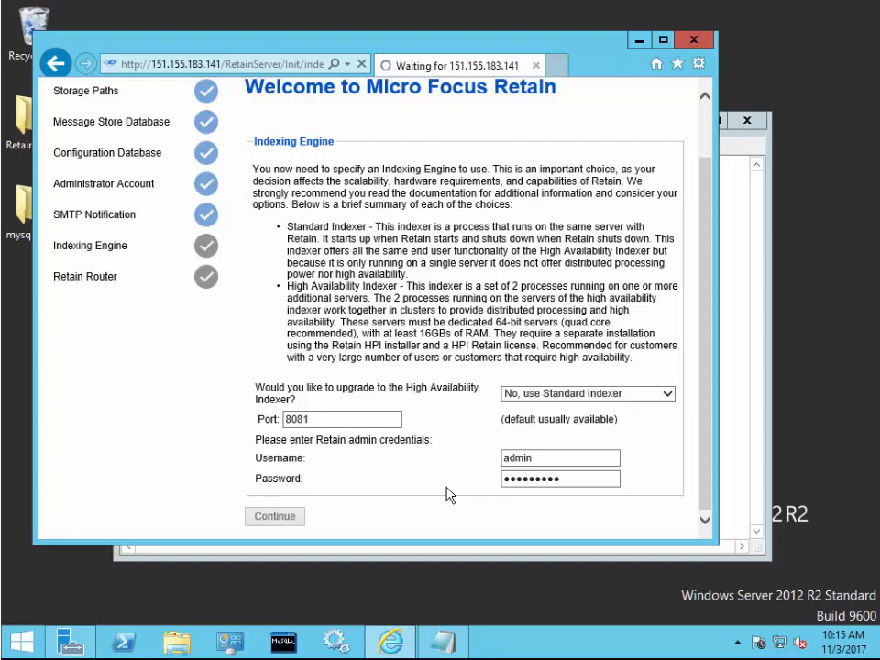
# Set the Retain Server Host from the notes and submit the Retain Router connection (https, port 443)
pyautogui.click(725, 383)
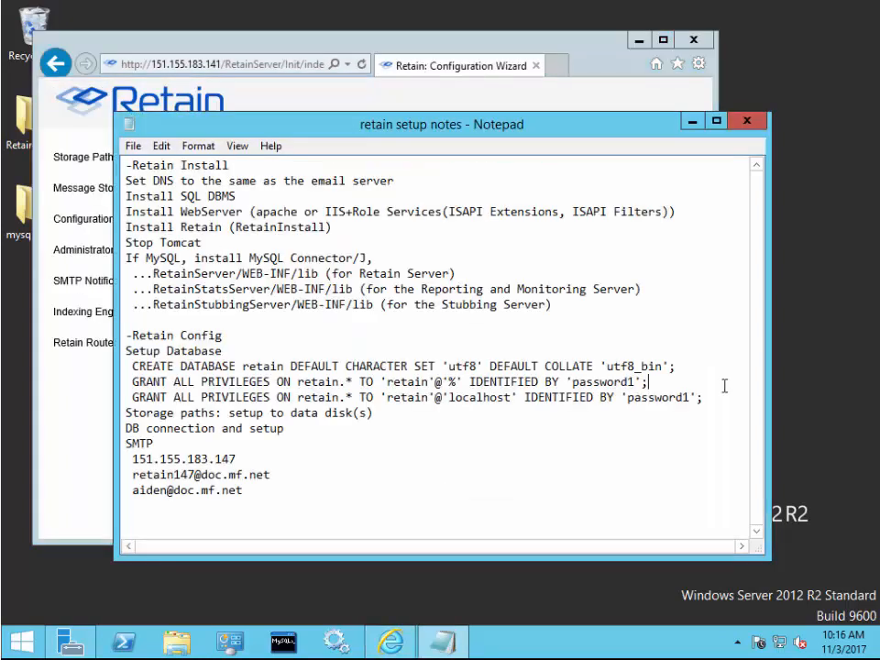
pyautogui.doubleClick(170, 475)
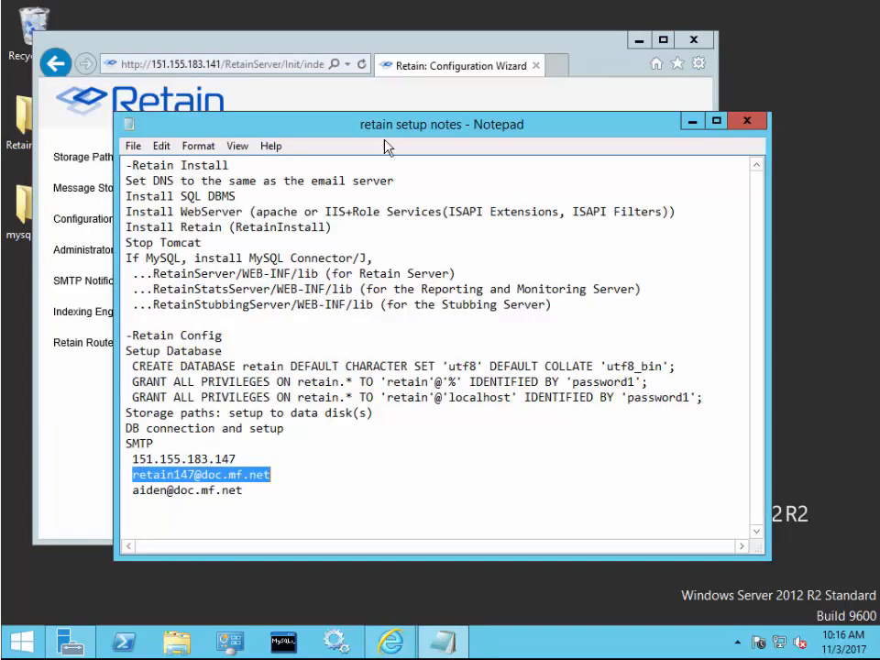
pyautogui.click(395, 315)
pyautogui.hotkey('ctrl', 'v')
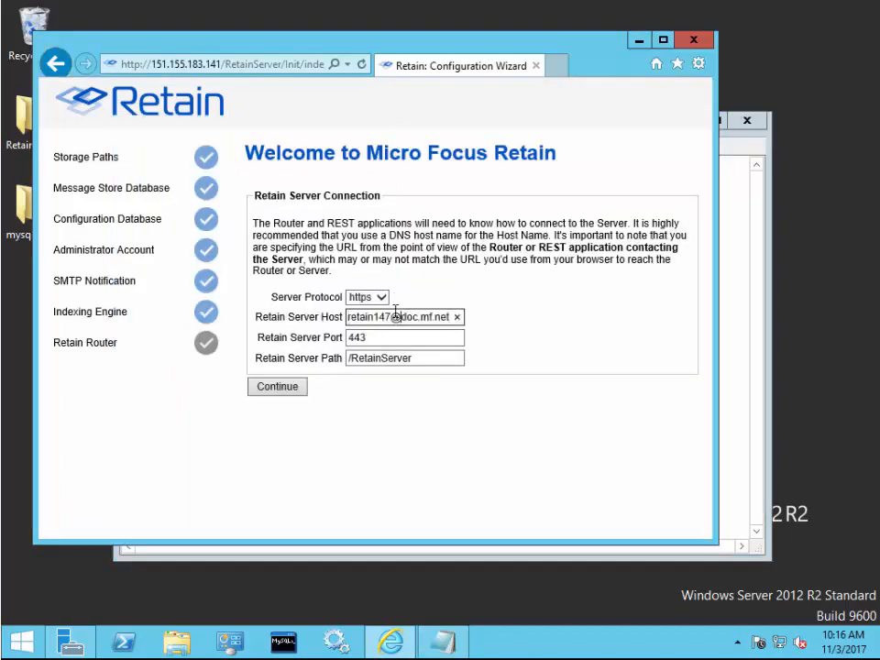
pyautogui.click(287, 394)
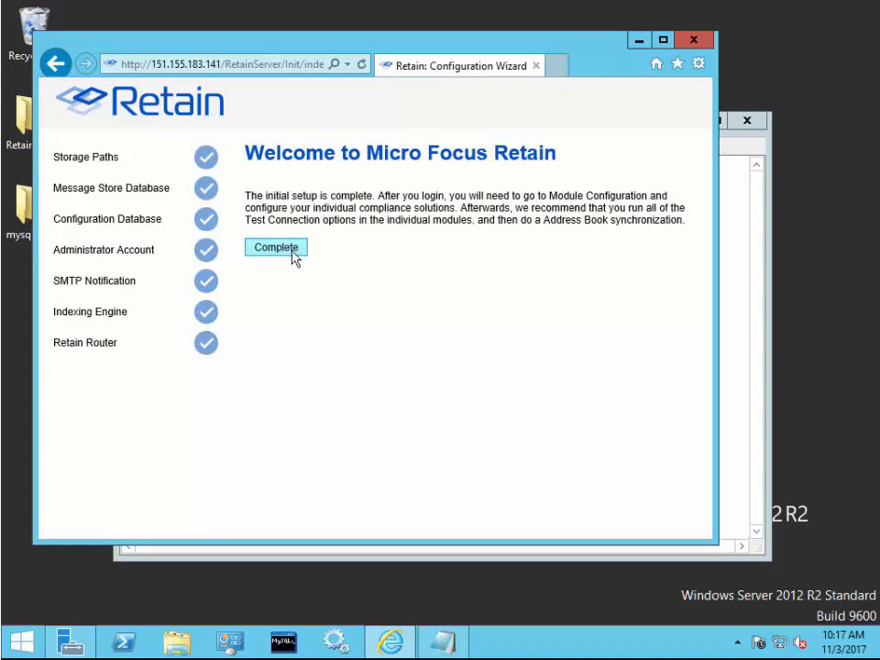
# Complete setup and log in as admin, declining to store the password
pyautogui.click(292, 252)
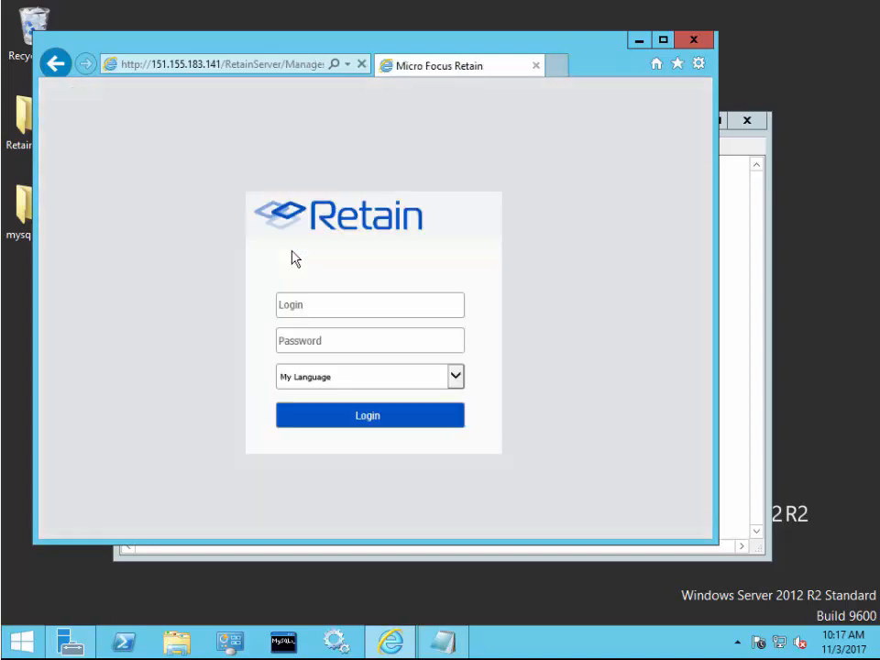
pyautogui.write('admin')
pyautogui.press('Tab')
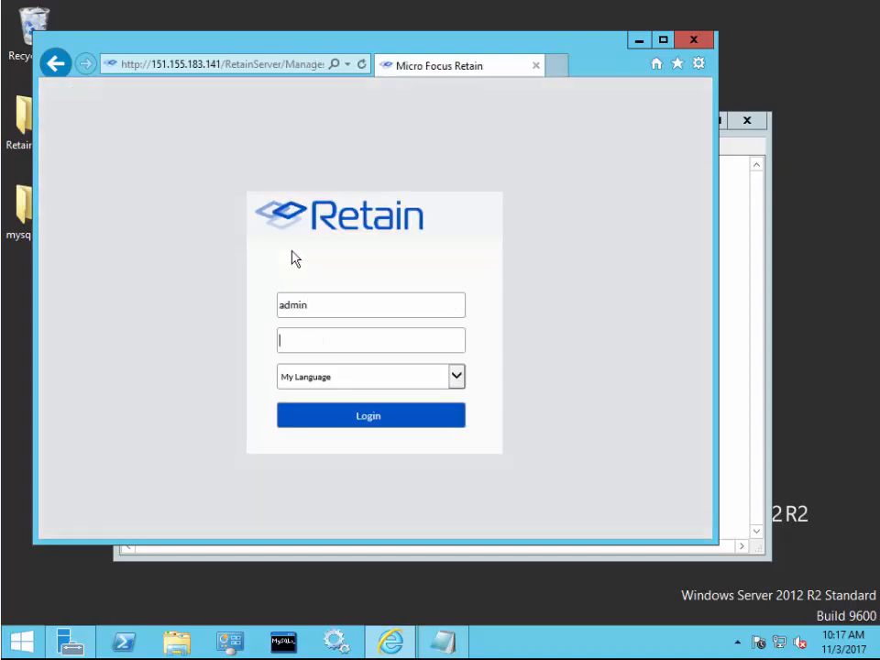
pyautogui.write('•••••••••')
pyautogui.click(387, 422)
pyautogui.click(611, 507)
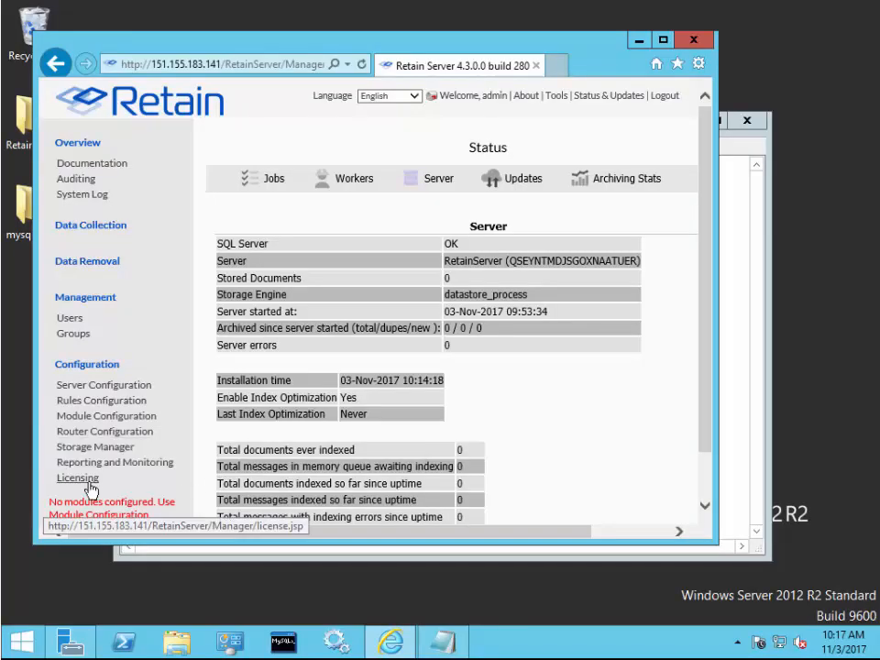
# Review the Licensing page's license expiring Sun Dec 03 2017, cancelling the license file browse
pyautogui.click(79, 479)
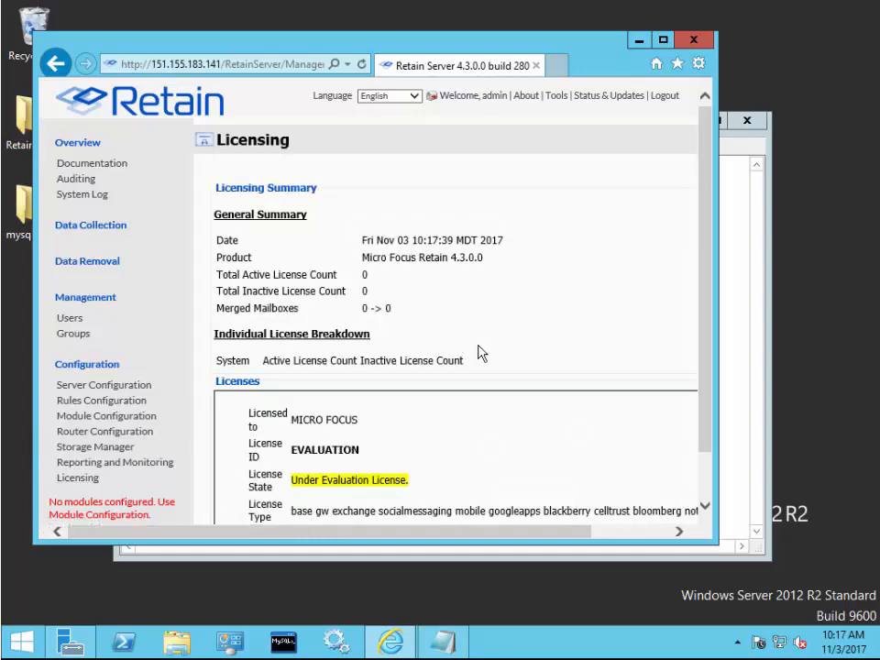
pyautogui.scroll(-5, 481, 354)
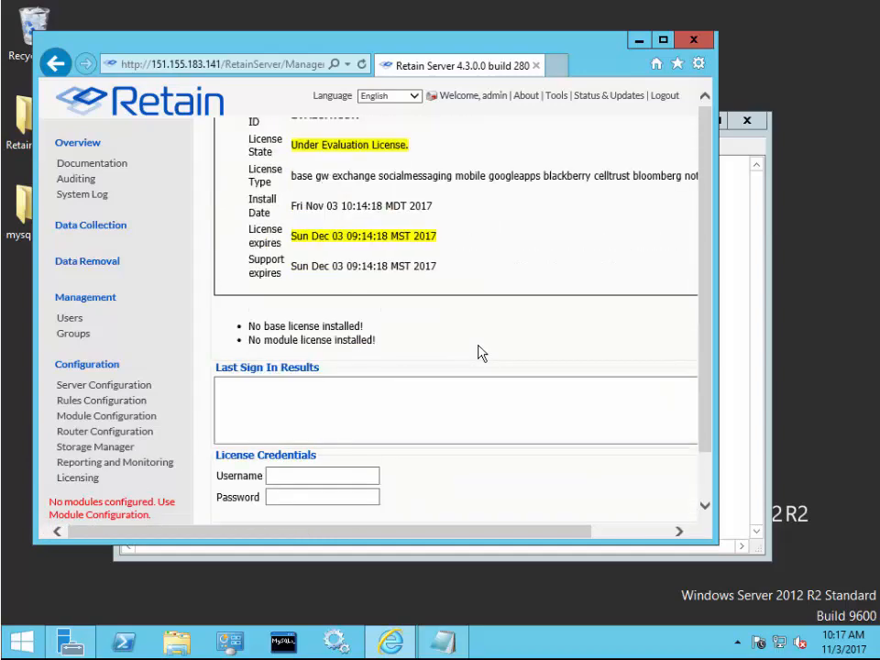
pyautogui.scroll(-1, 481, 354)
pyautogui.scroll(3, 481, 353)
pyautogui.scroll(-3, 482, 354)
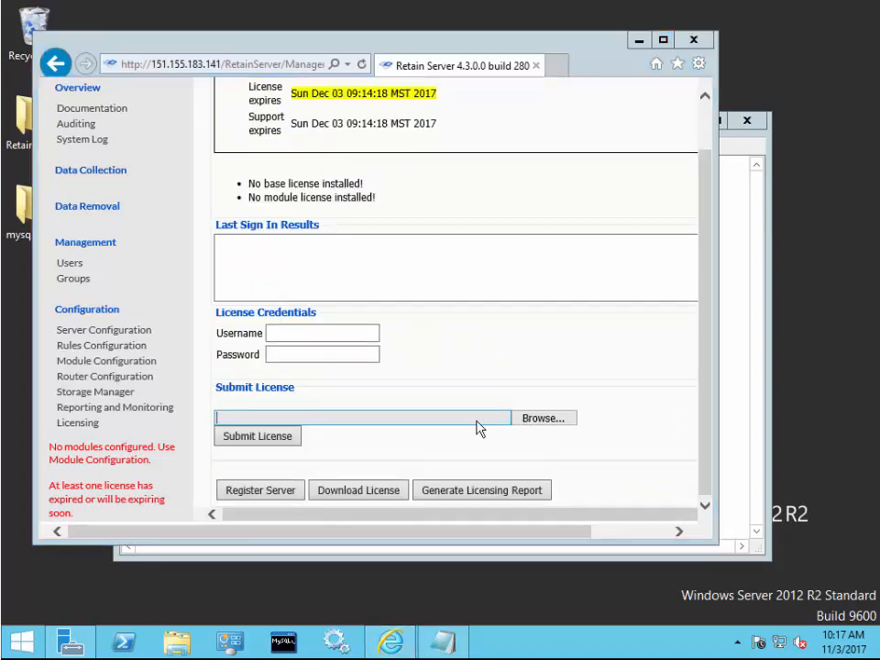
pyautogui.click(287, 417)
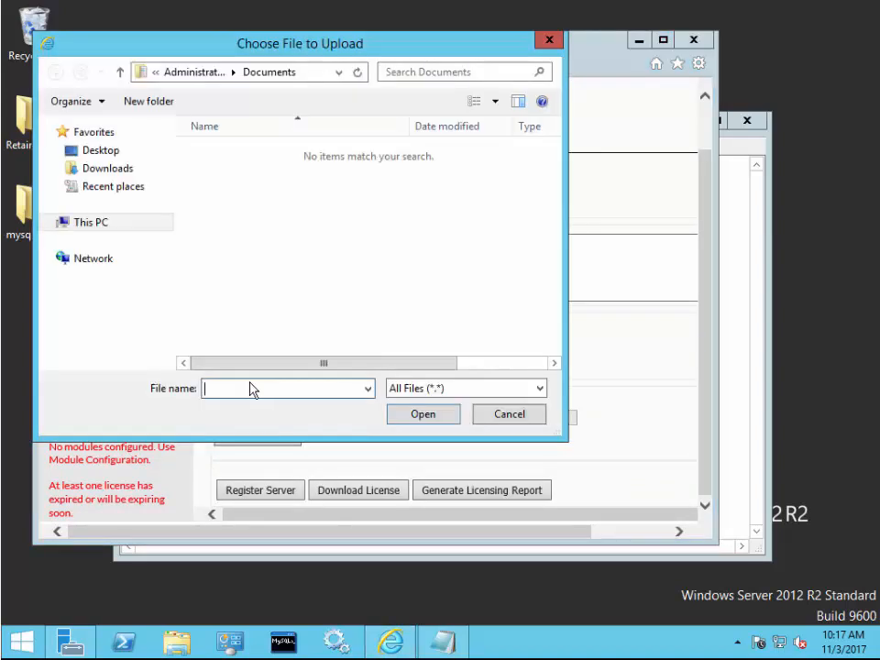
pyautogui.click(527, 419)
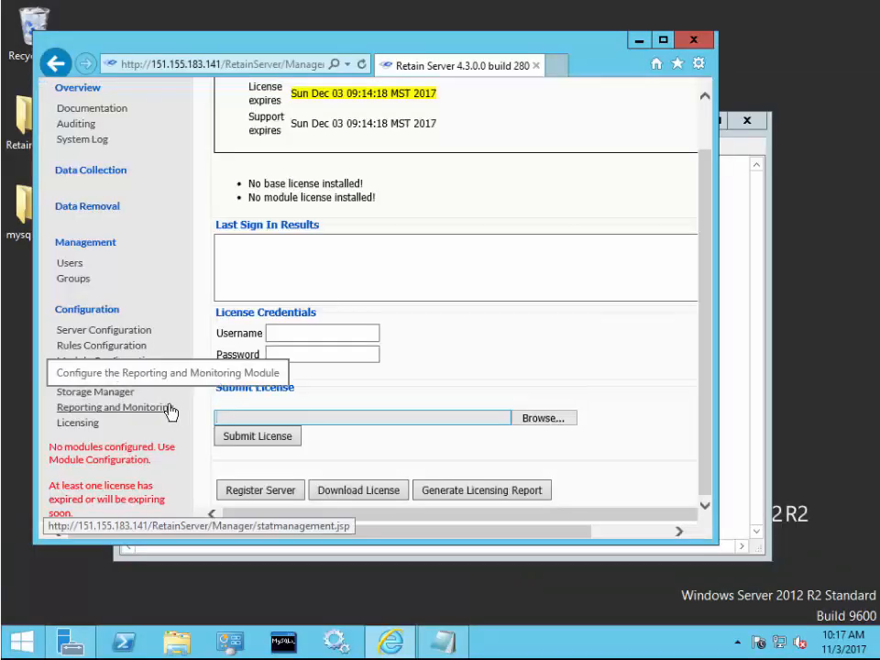
# Enable the Reporting and Monitoring module and save the change
pyautogui.click(170, 409)
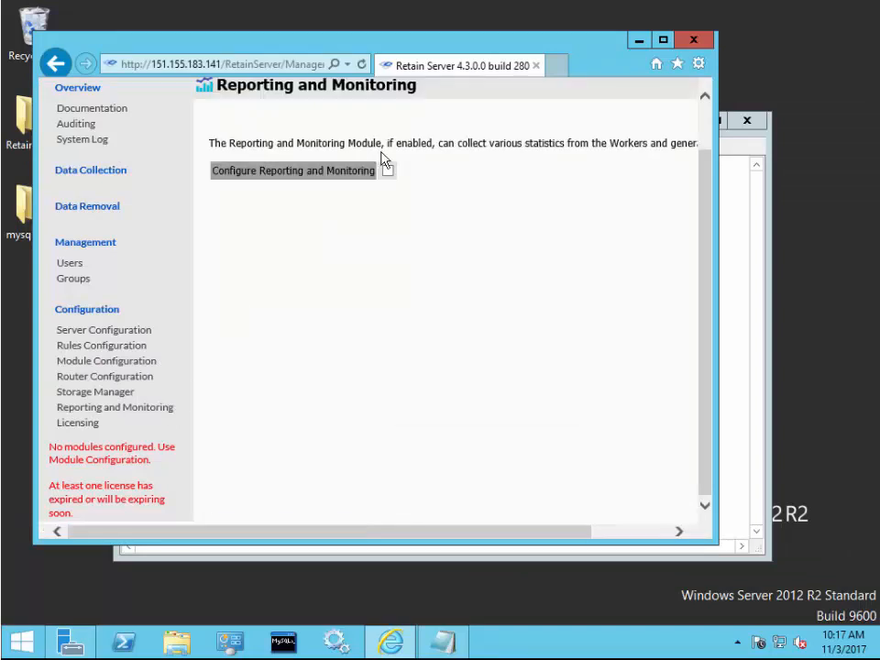
pyautogui.click(388, 172)
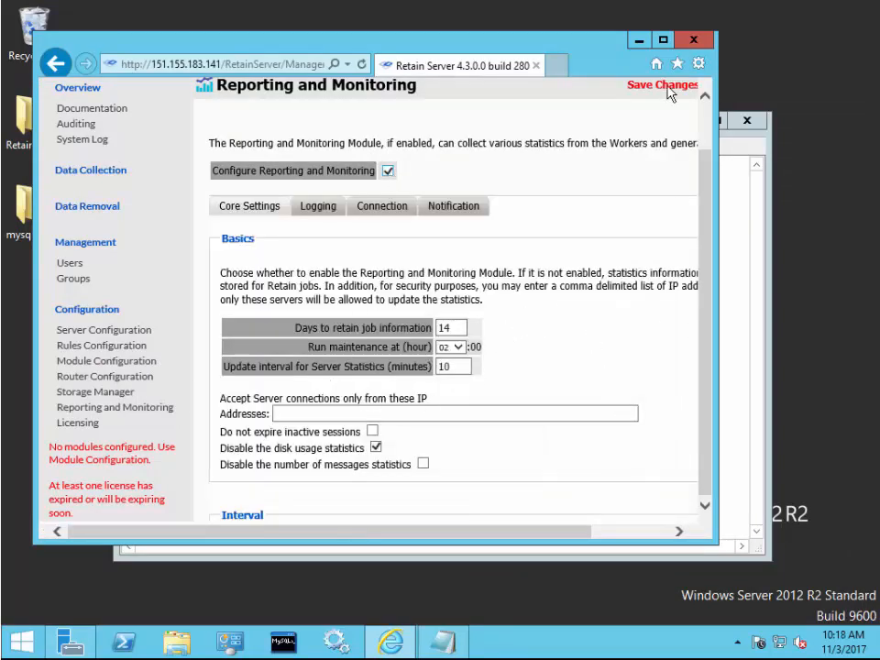
pyautogui.click(662, 40)
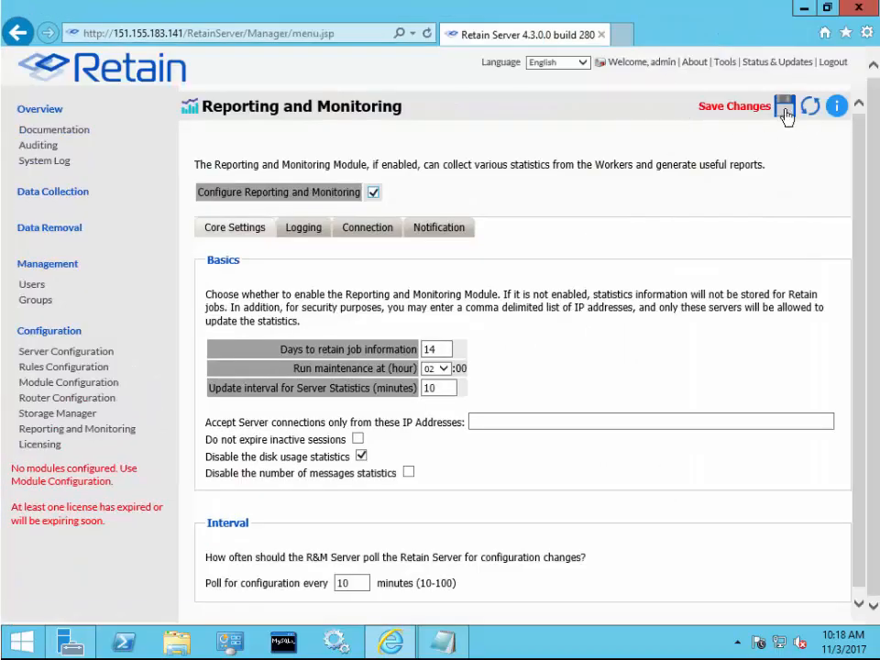
pyautogui.click(784, 108)
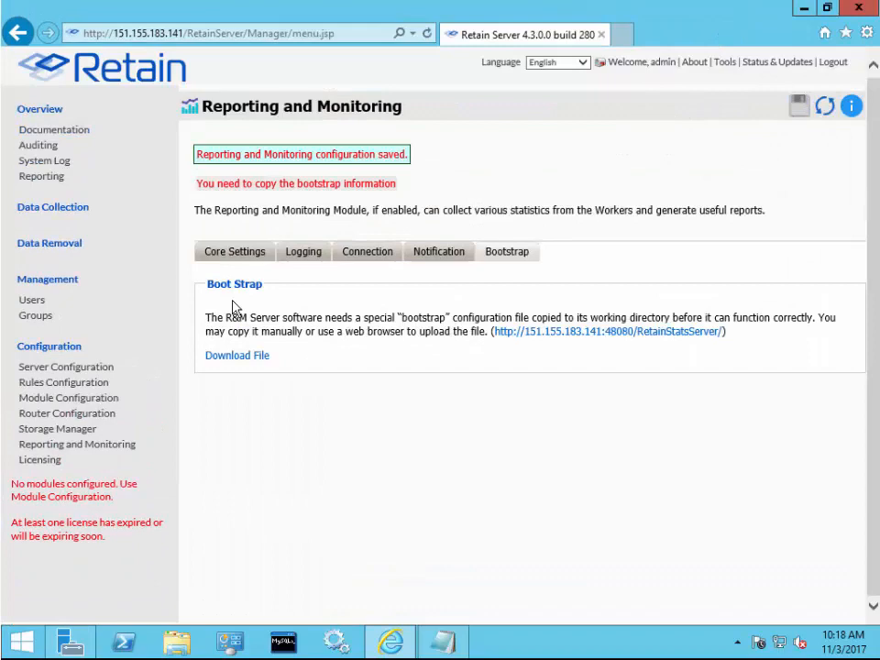
# Save the StatsConfiguration.cfg bootstrap file, then open the Reporting server
pyautogui.click(246, 359)
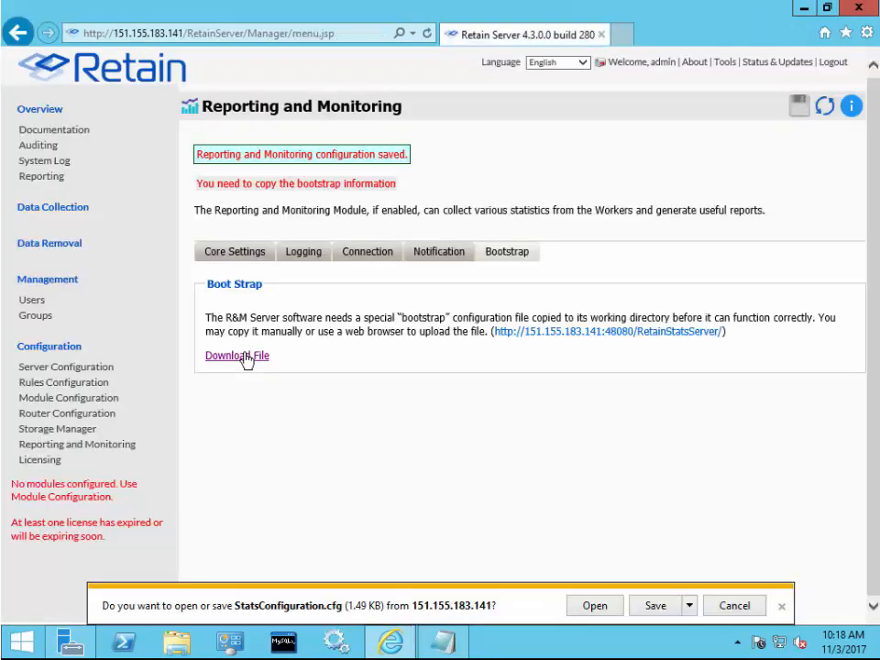
pyautogui.click(663, 605)
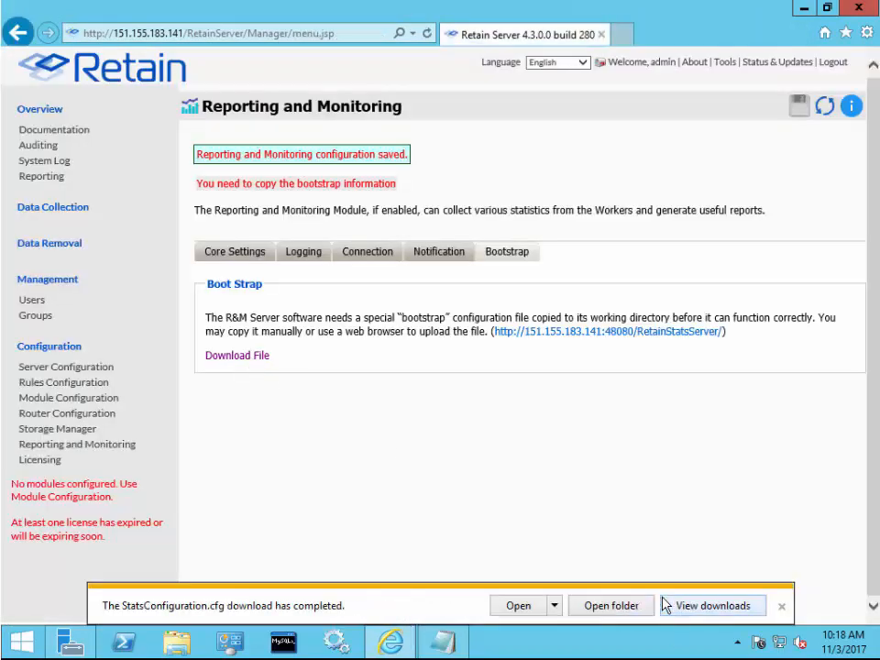
pyautogui.click(35, 176)
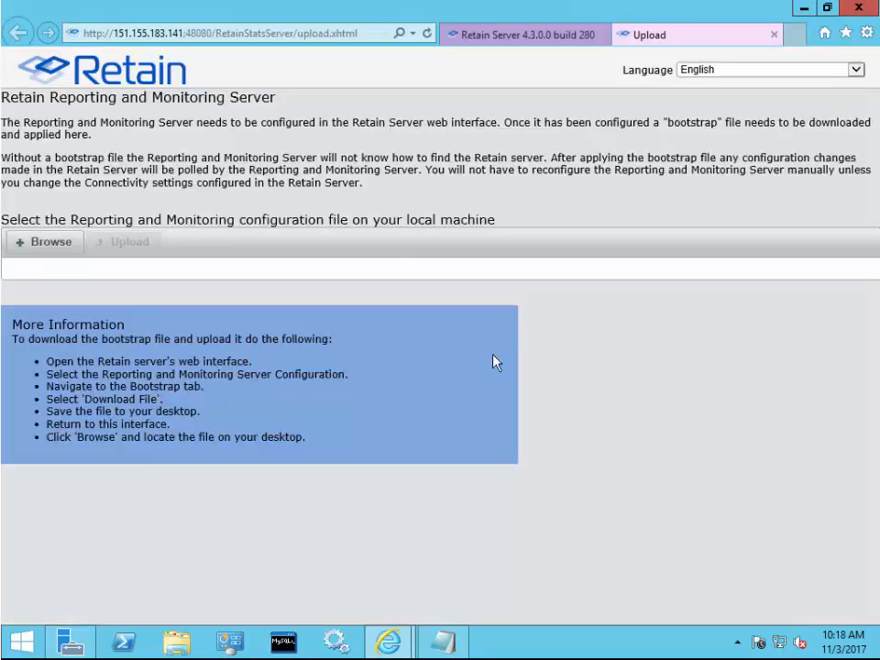
# Upload the StatsConfiguration.cfg bootstrap file from the Downloads folder to the reporting server
pyautogui.click(38, 246)
pyautogui.click(108, 147)
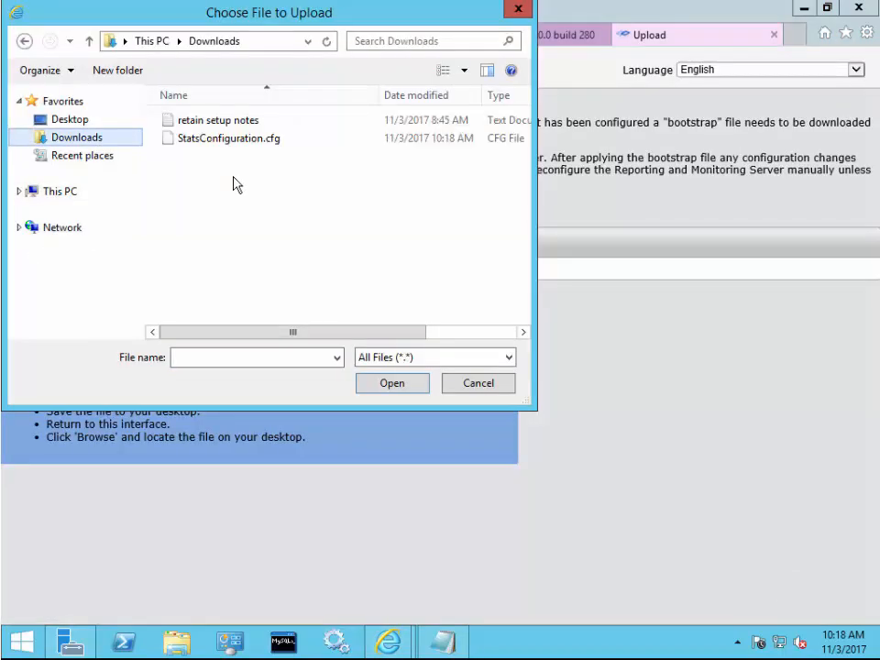
pyautogui.click(216, 138)
pyautogui.click(409, 386)
pyautogui.click(123, 247)
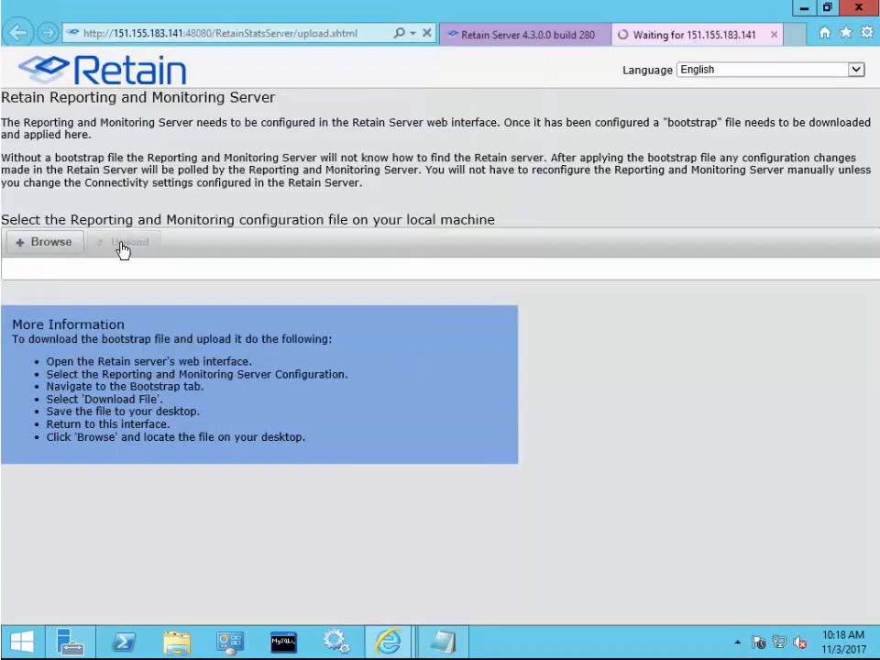
# Log in to Reporting and Monitoring as admin with the account password, declining to save it
pyautogui.click(399, 354)
pyautogui.write('admin')
pyautogui.press('Tab')
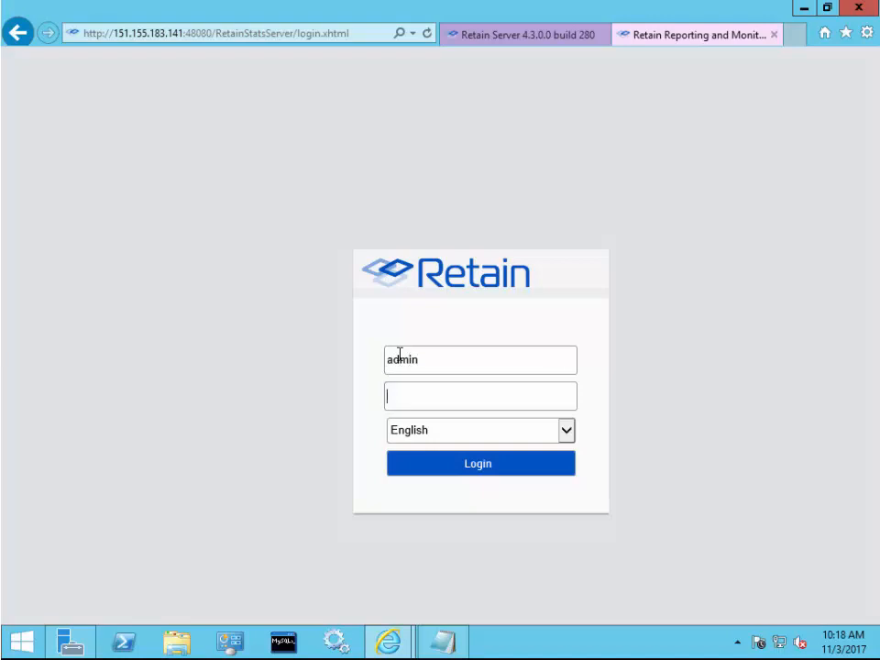
pyautogui.write('*********')
pyautogui.press('Return')
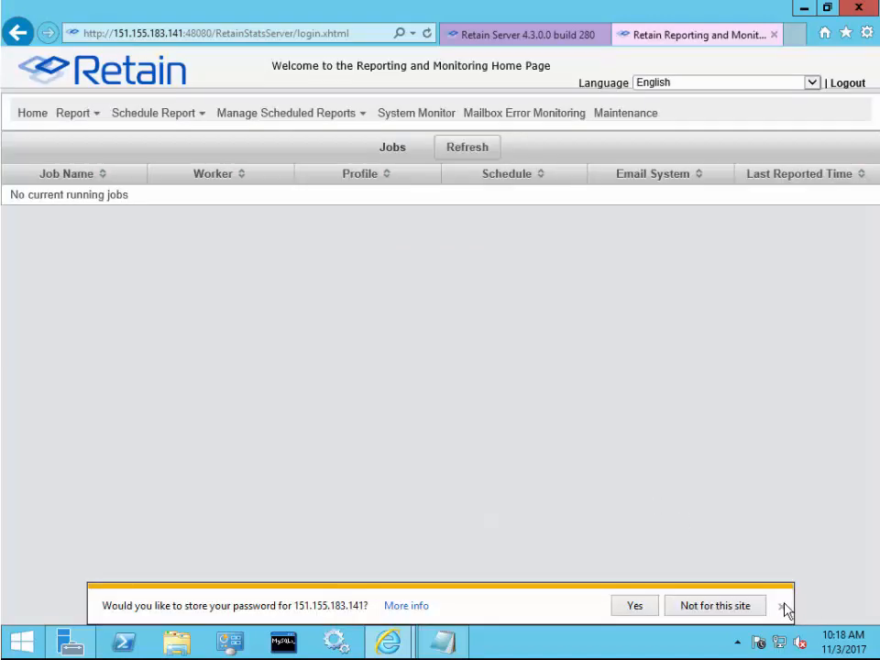
pyautogui.click(782, 606)
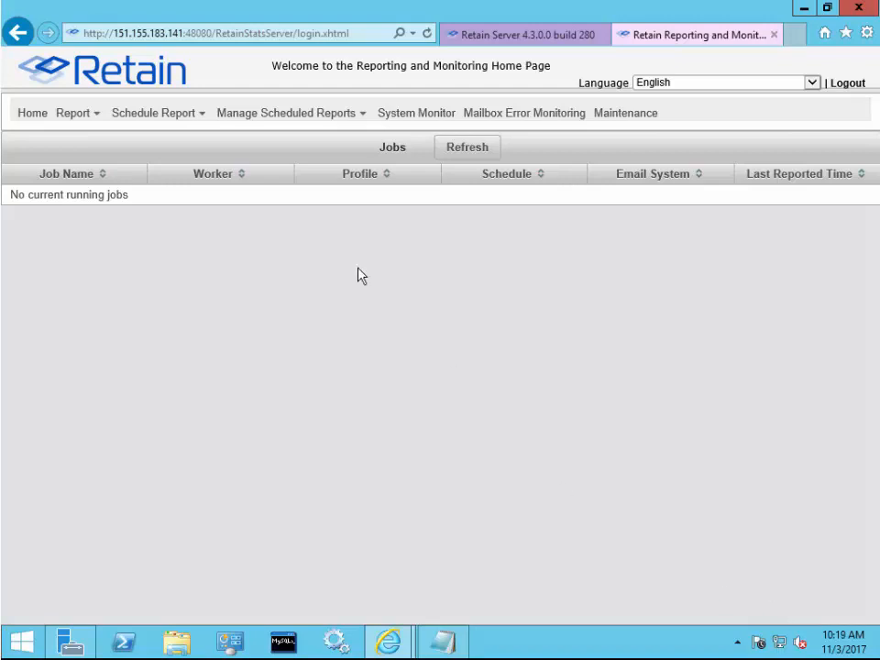
# Look over the Report menus, then view the System Monitor, Mailbox Error Monitoring and Maintenance pages
pyautogui.moveTo(80, 127)
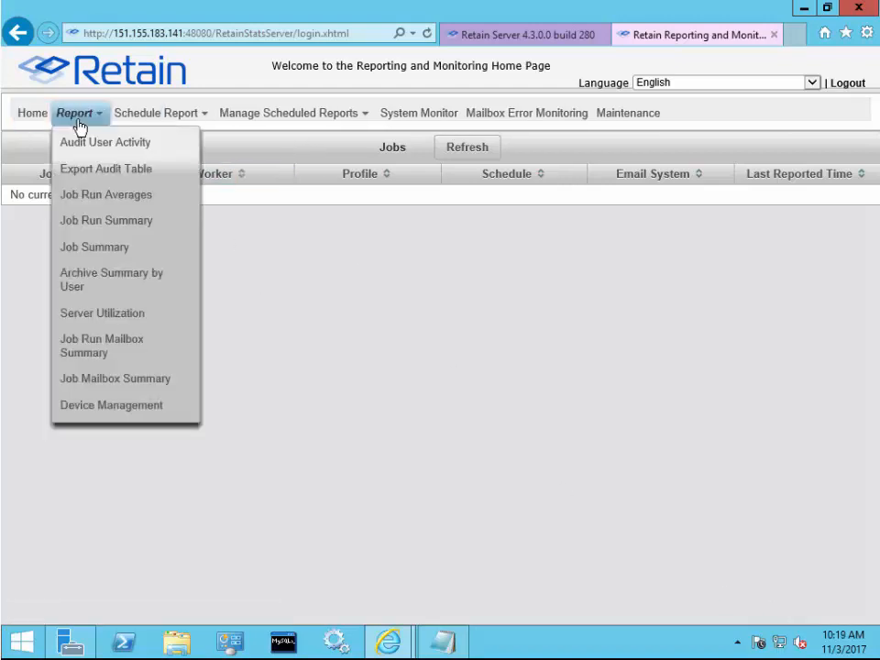
pyautogui.moveTo(156, 127)
pyautogui.moveTo(251, 123)
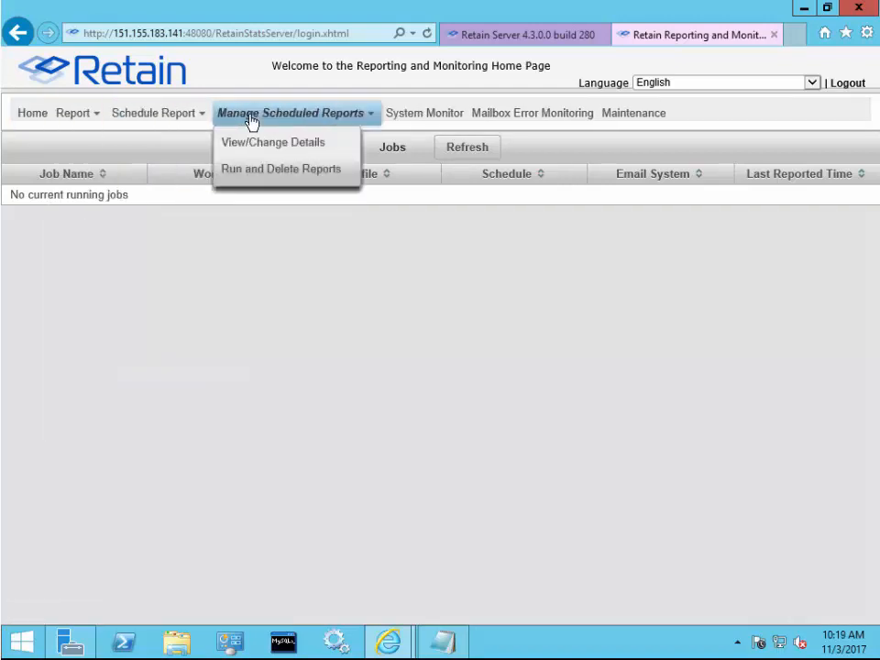
pyautogui.click(424, 119)
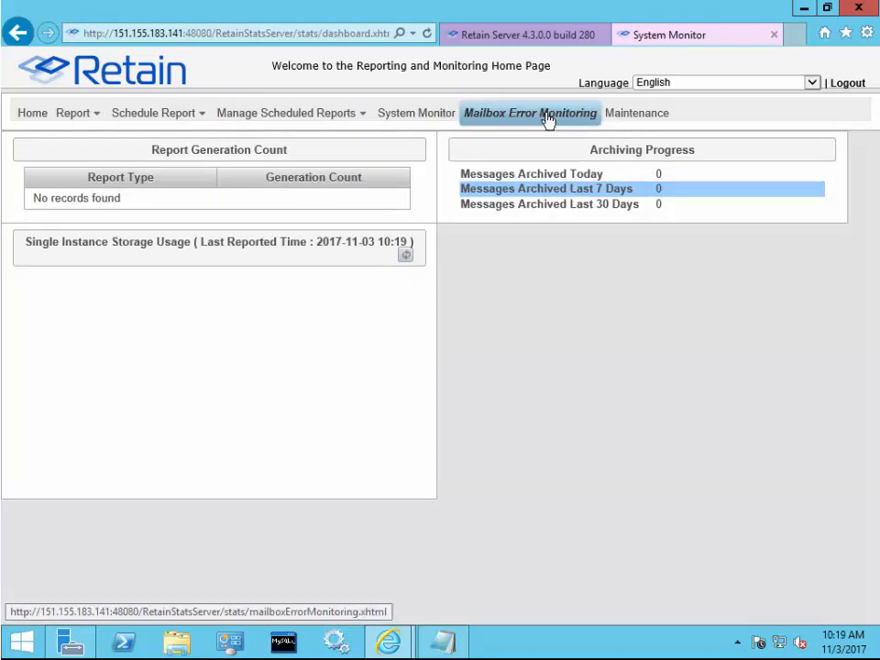
pyautogui.click(547, 120)
pyautogui.click(647, 119)
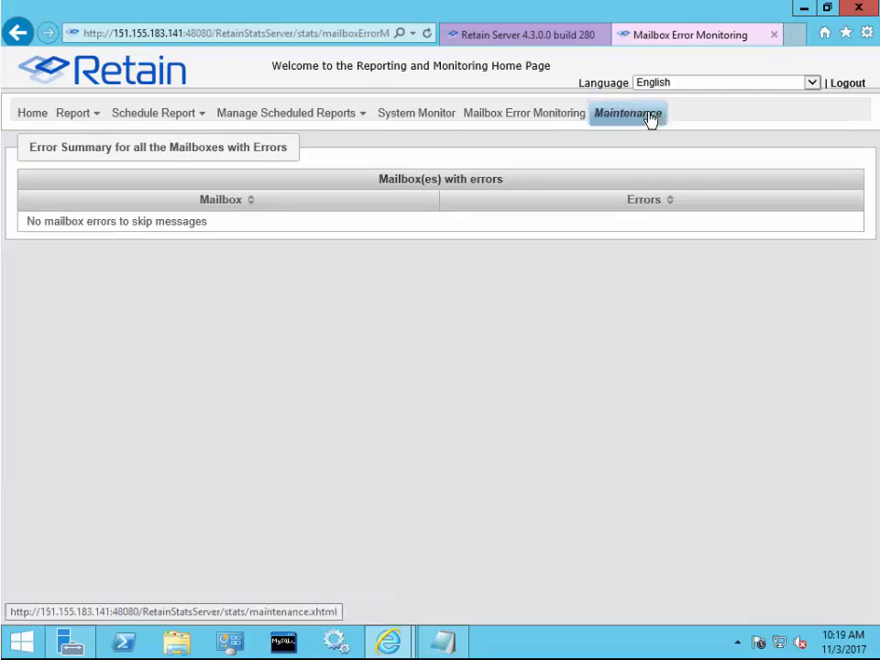